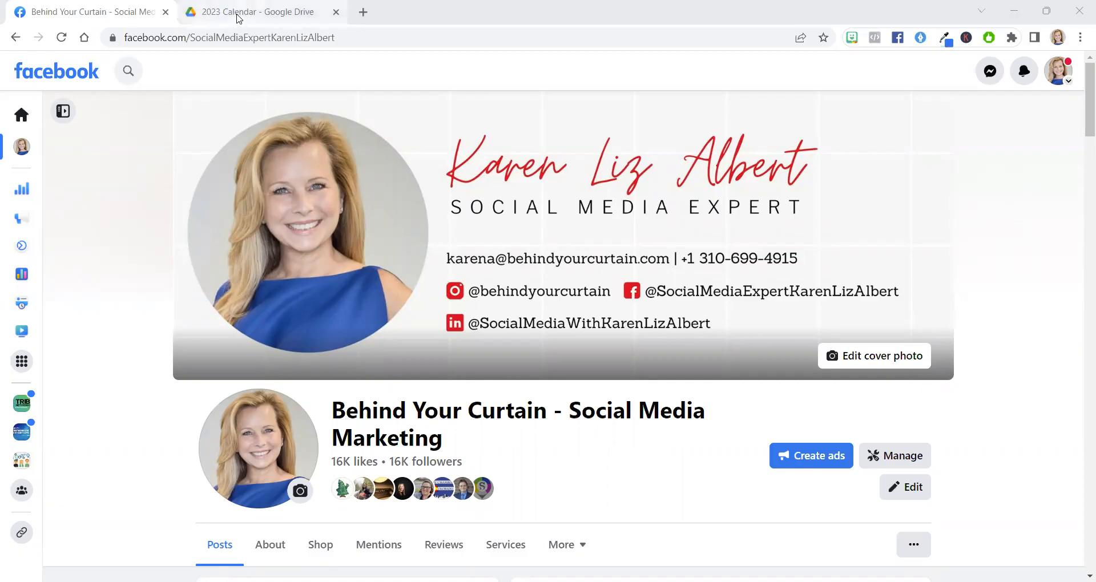
Step: Switch to the 2023 Calendar in Google Drive and review the March 2023 holiday page
{"action": "left_click", "coordinate": [238, 15]}
{"action": "scroll", "coordinate": [264, 350], "scroll_direction": "up", "scroll_amount": 3}
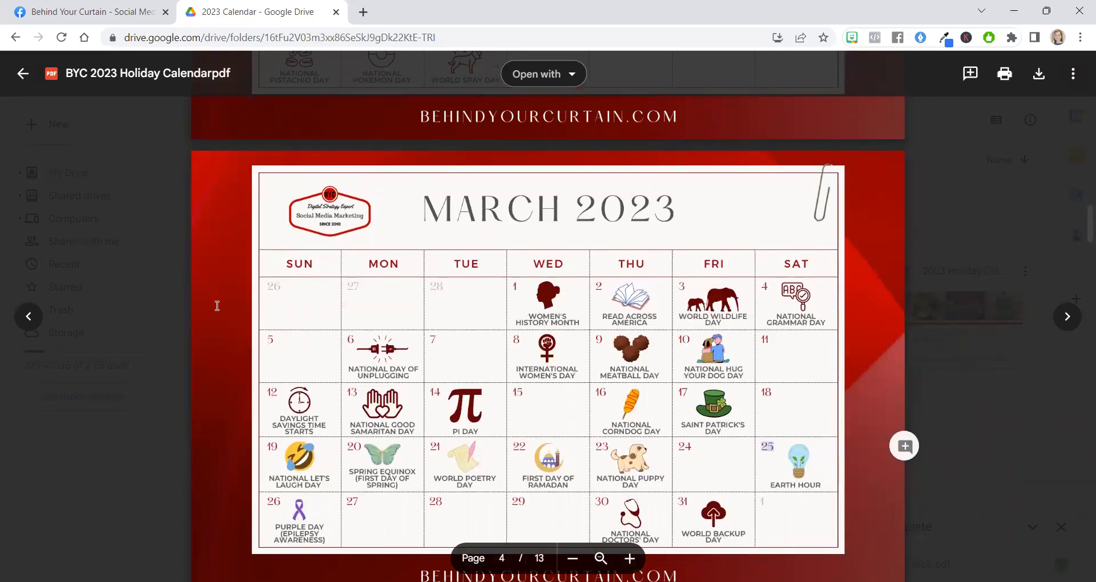
{"action": "scroll", "coordinate": [217, 306], "scroll_direction": "down", "scroll_amount": 1}
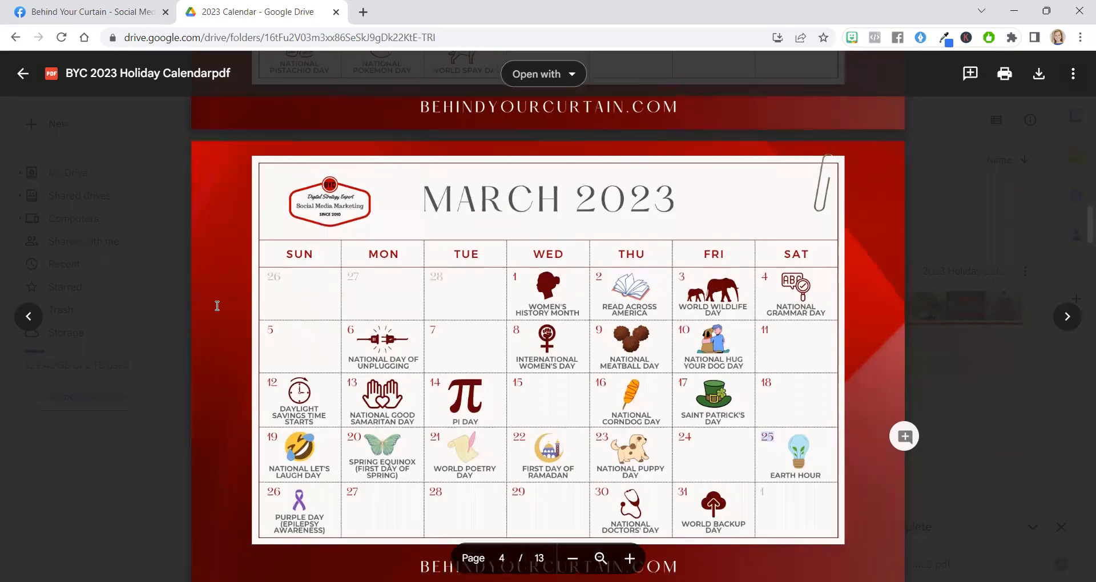
Step: Return to the Facebook page, start a new post there and follow its scheduling link to Meta Business Suite
{"action": "left_click", "coordinate": [97, 10]}
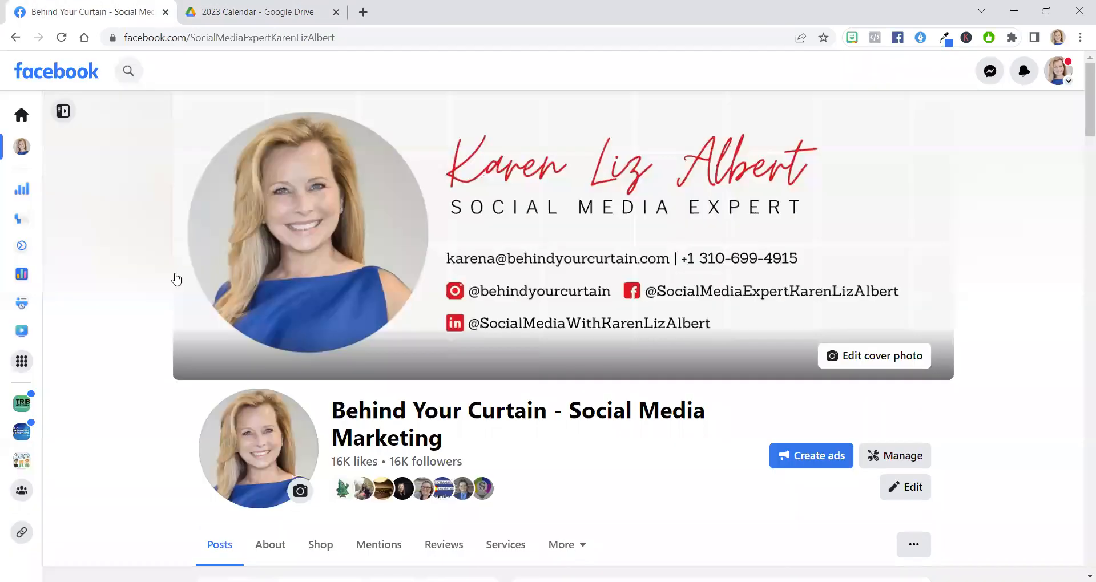
{"action": "scroll", "coordinate": [143, 345], "scroll_direction": "down", "scroll_amount": 2}
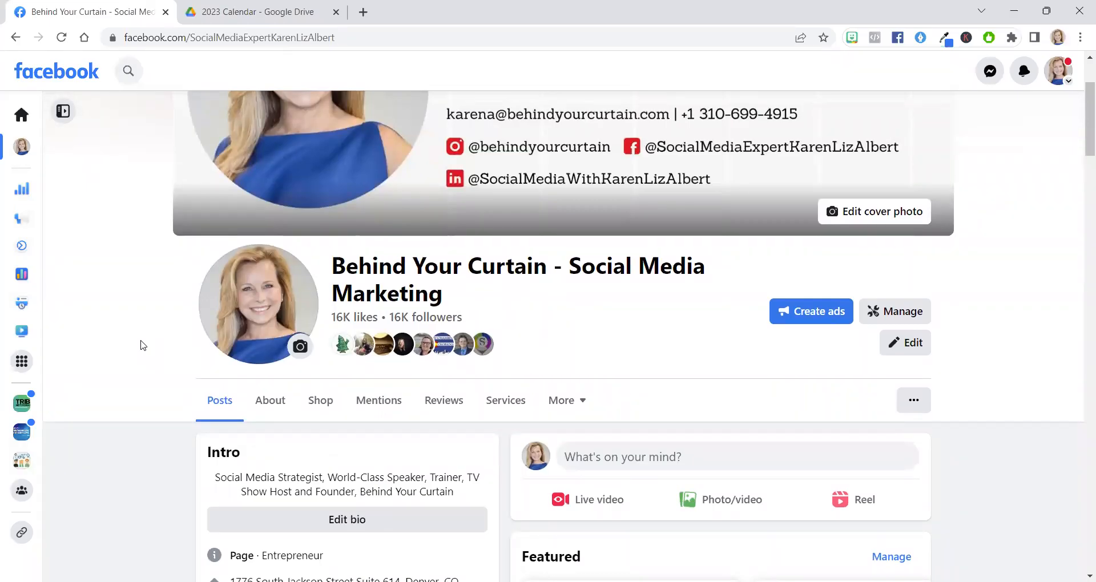
{"action": "scroll", "coordinate": [133, 284], "scroll_direction": "up", "scroll_amount": 2}
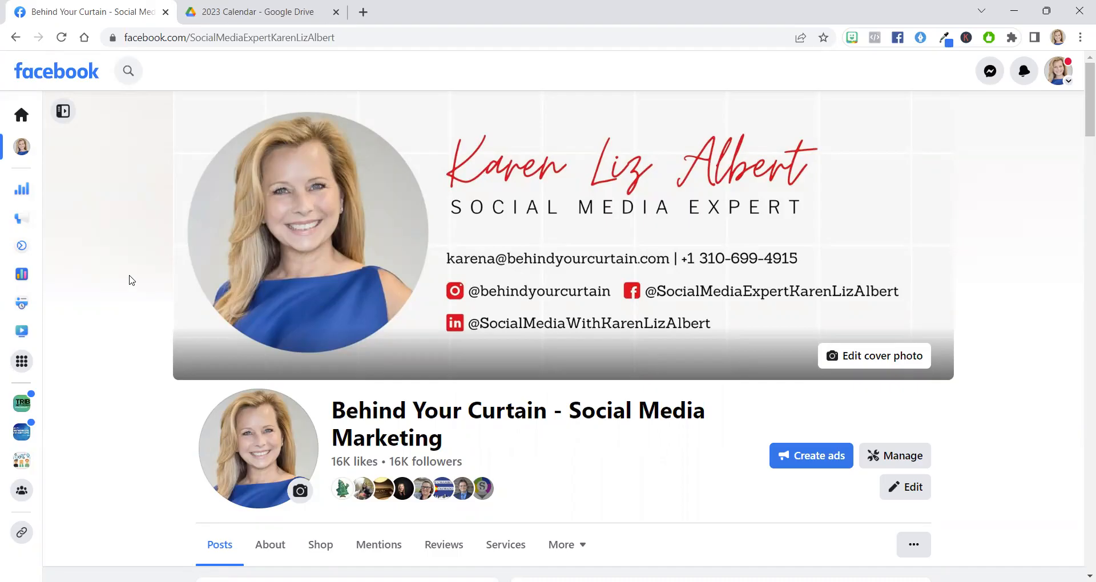
{"action": "scroll", "coordinate": [130, 279], "scroll_direction": "down", "scroll_amount": 5}
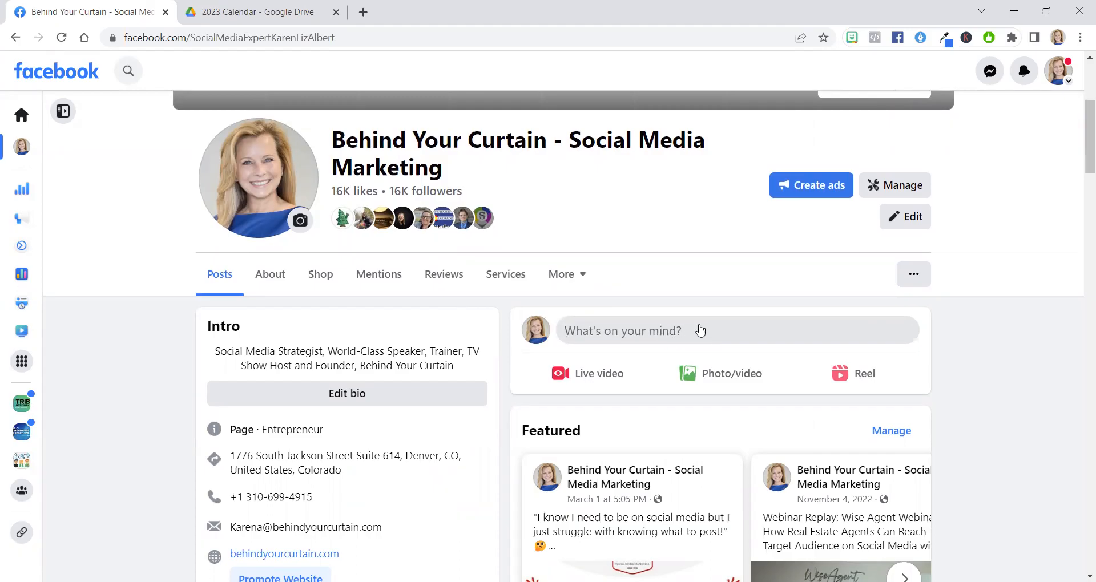
{"action": "left_click", "coordinate": [700, 330]}
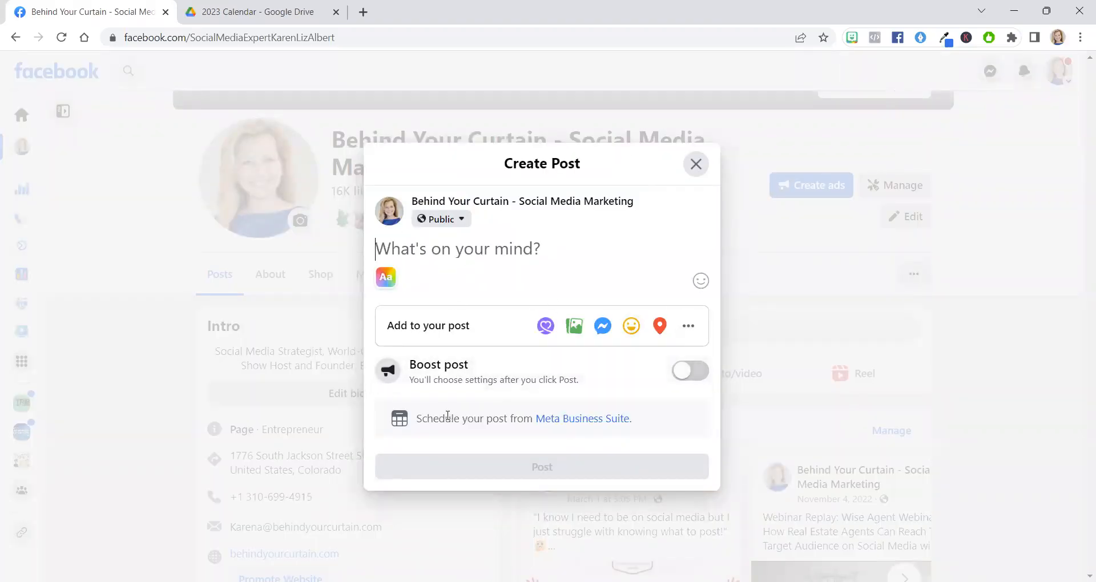
{"action": "left_click_drag", "start_coordinate": [417, 418], "coordinate": [660, 418]}
{"action": "left_click", "coordinate": [603, 446]}
{"action": "left_click", "coordinate": [579, 421]}
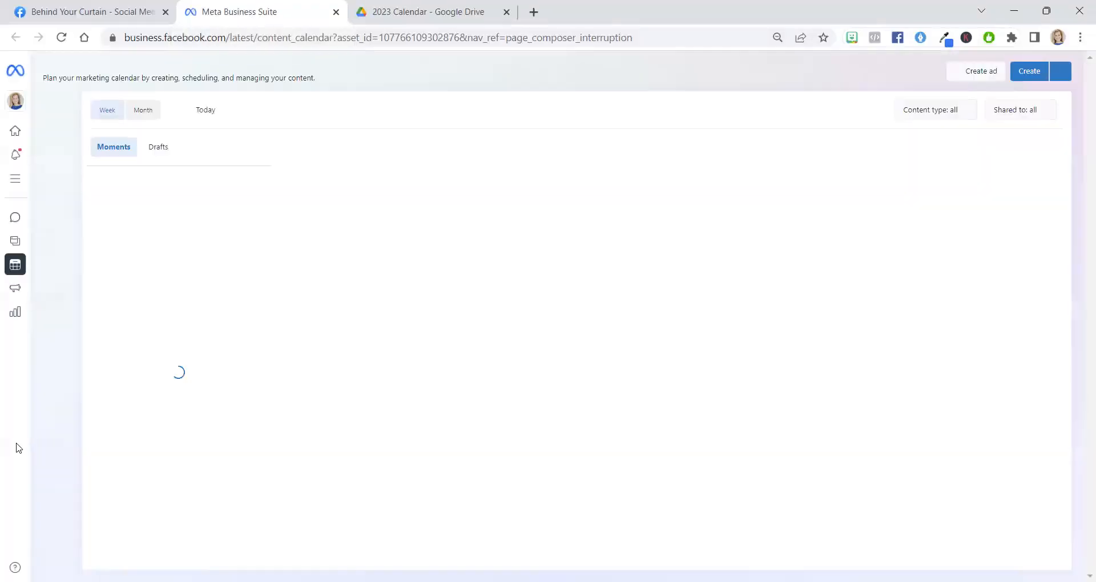
Step: Start creating a new post from the Planner
{"action": "mouse_move", "coordinate": [15, 445]}
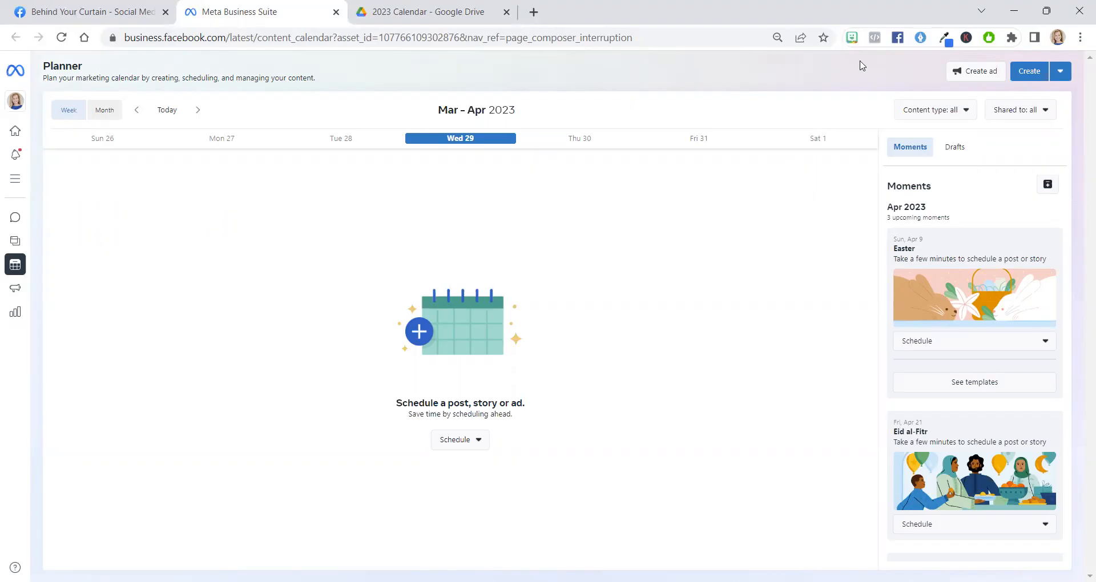
{"action": "left_click", "coordinate": [1062, 76]}
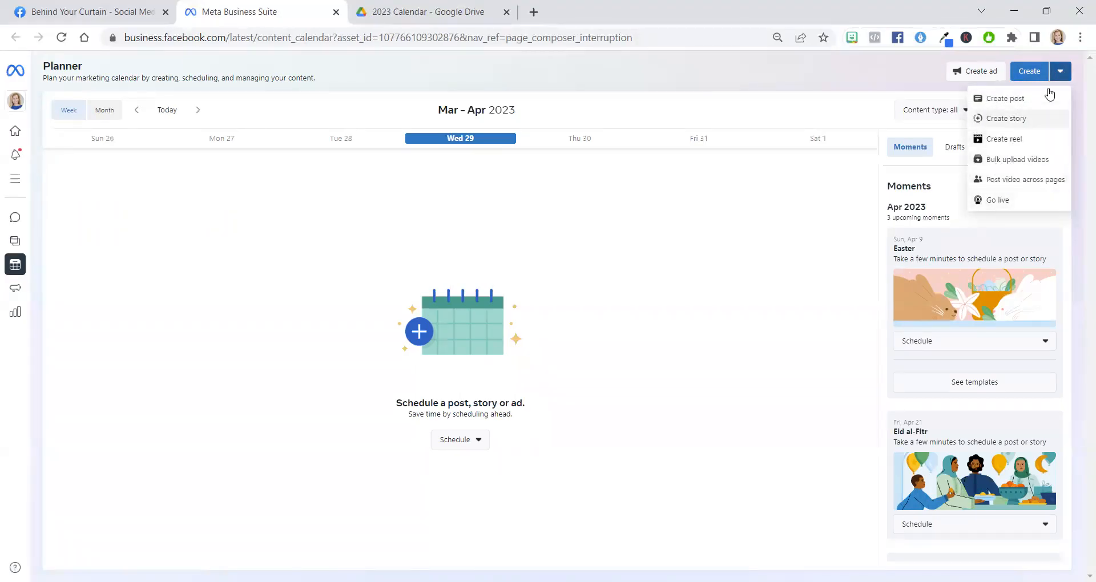
{"action": "left_click", "coordinate": [1007, 101]}
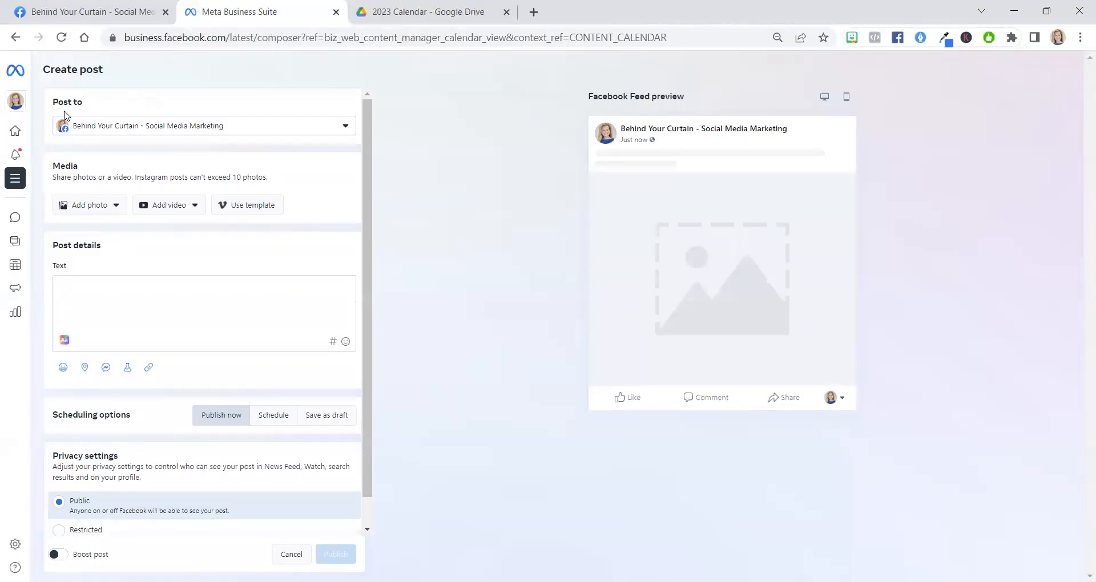
Step: Choose the Behind Your Curtain - Social Media Marketing Facebook page as the post's destination
{"action": "left_click_drag", "start_coordinate": [52, 102], "coordinate": [90, 103]}
{"action": "left_click", "coordinate": [340, 127]}
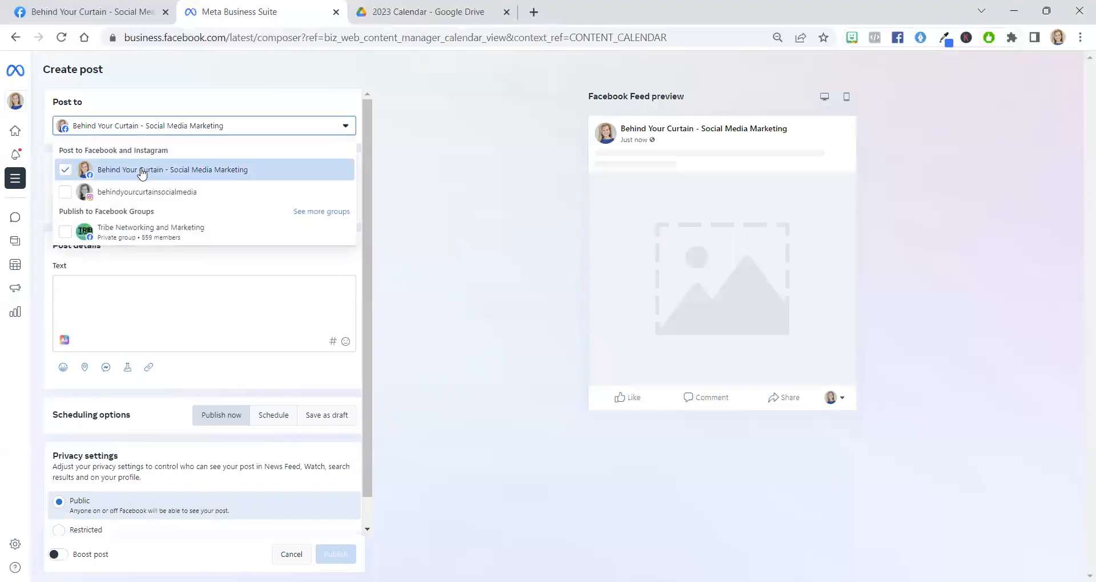
{"action": "left_click", "coordinate": [65, 170]}
{"action": "left_click", "coordinate": [445, 158]}
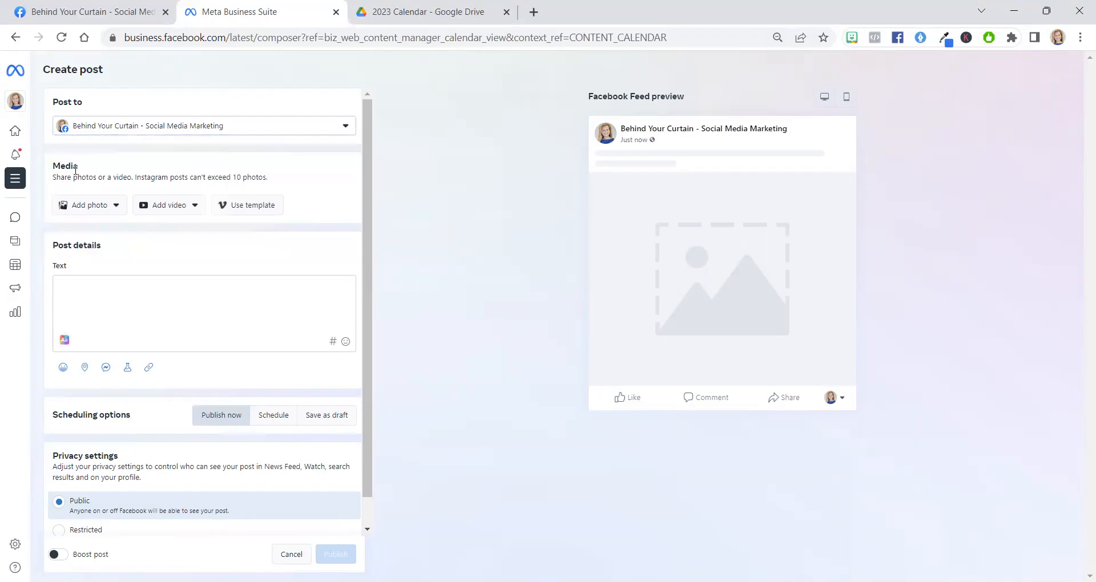
Step: Upload the image March_National Doctor's Day from Downloads > Holiday Posts > Facebook Posts to the post
{"action": "left_click_drag", "start_coordinate": [86, 168], "coordinate": [44, 168]}
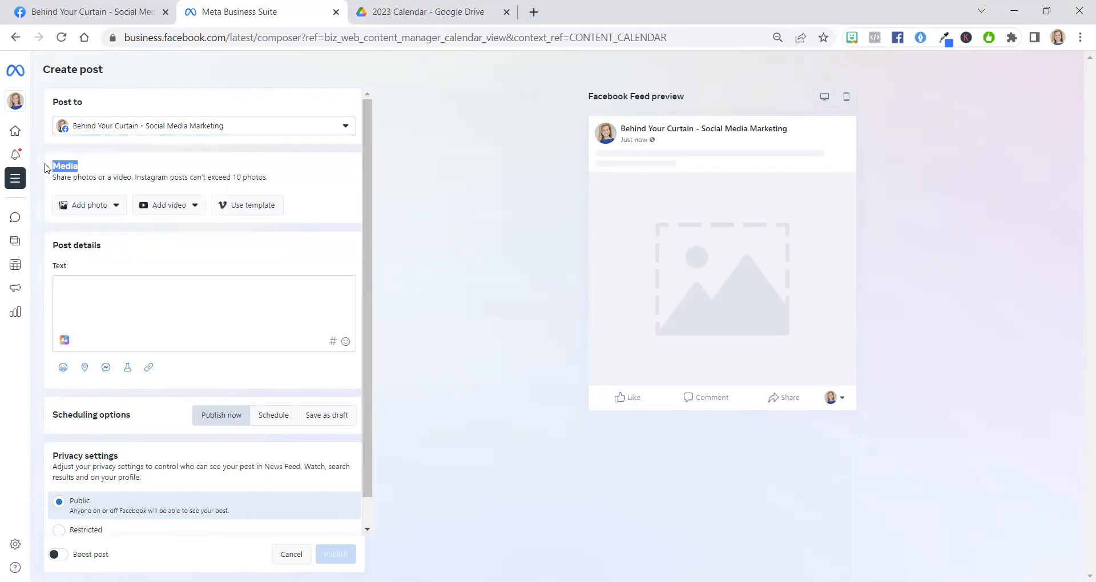
{"action": "left_click", "coordinate": [107, 209]}
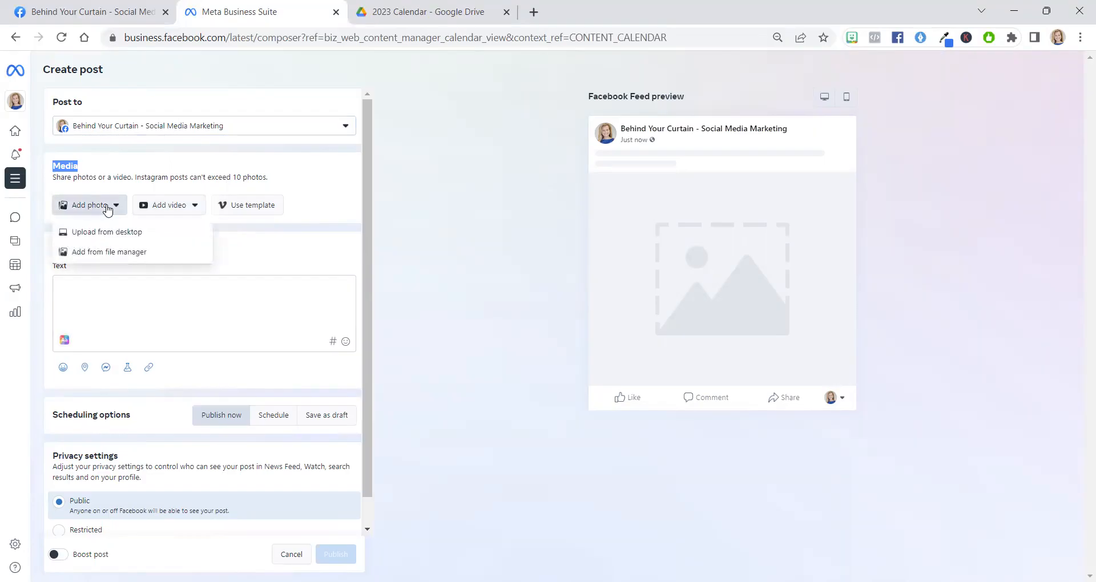
{"action": "left_click", "coordinate": [118, 239]}
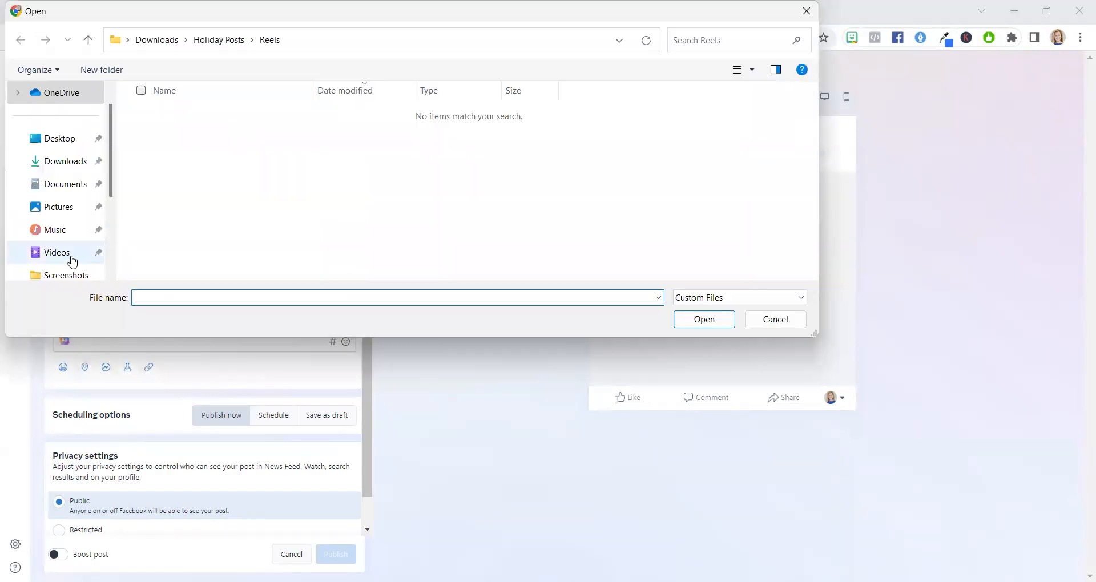
{"action": "left_click", "coordinate": [62, 161]}
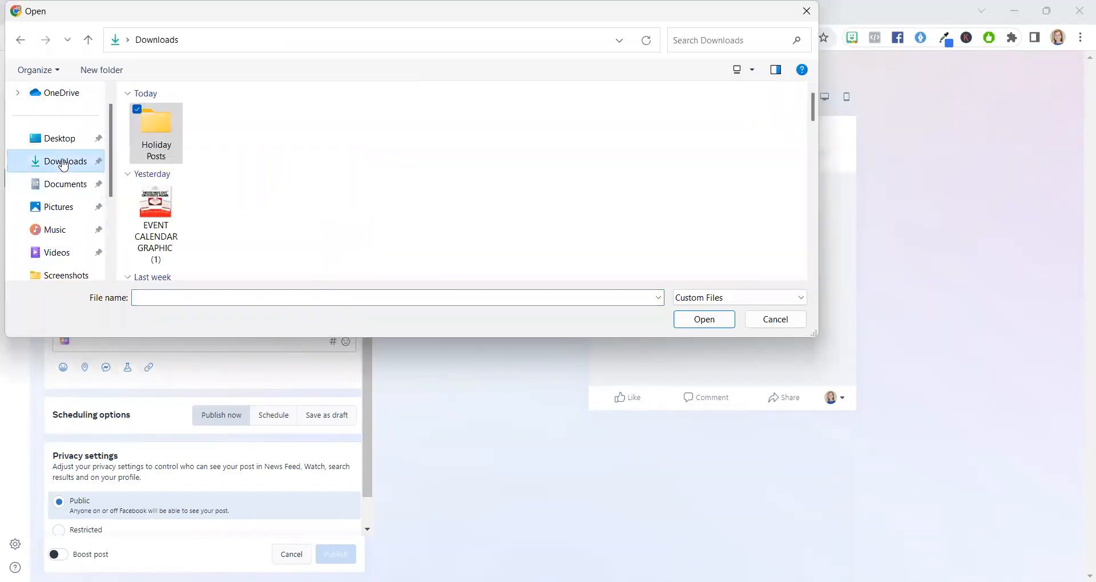
{"action": "double_click", "coordinate": [137, 137]}
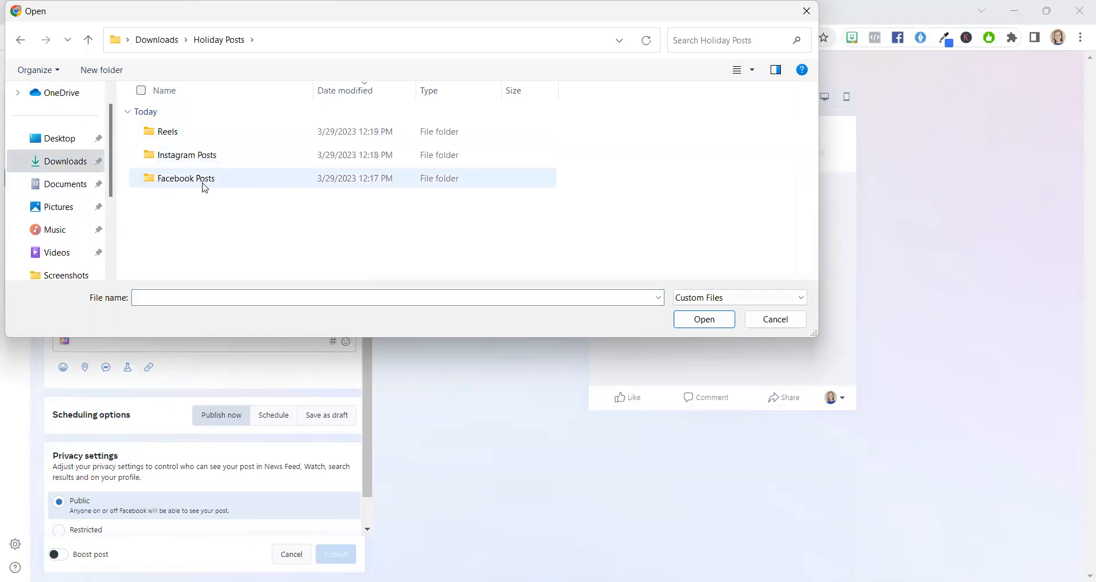
{"action": "double_click", "coordinate": [186, 178]}
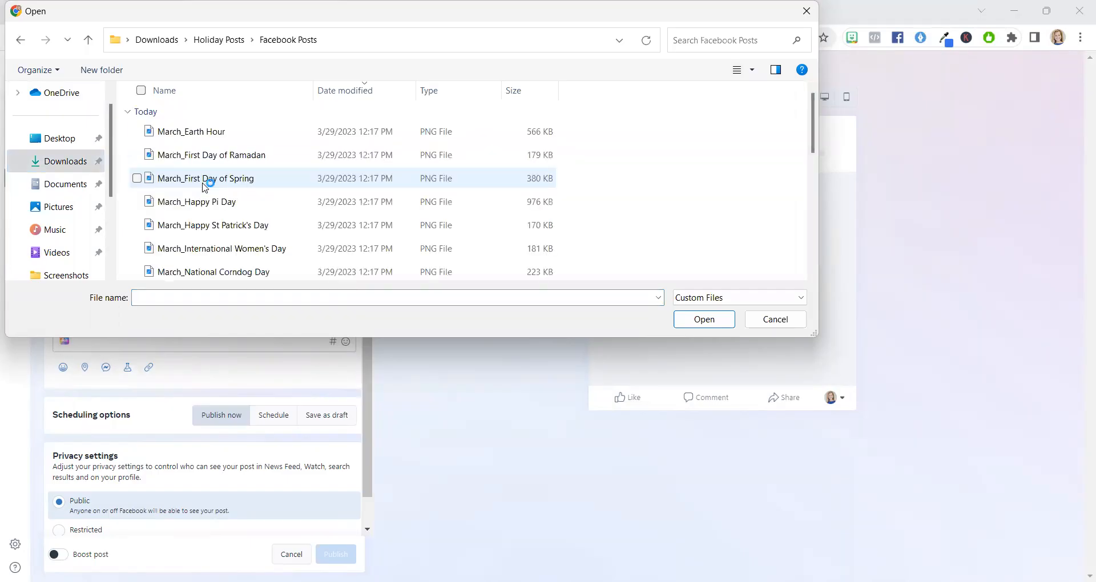
{"action": "scroll", "coordinate": [204, 186], "scroll_direction": "down", "scroll_amount": 1}
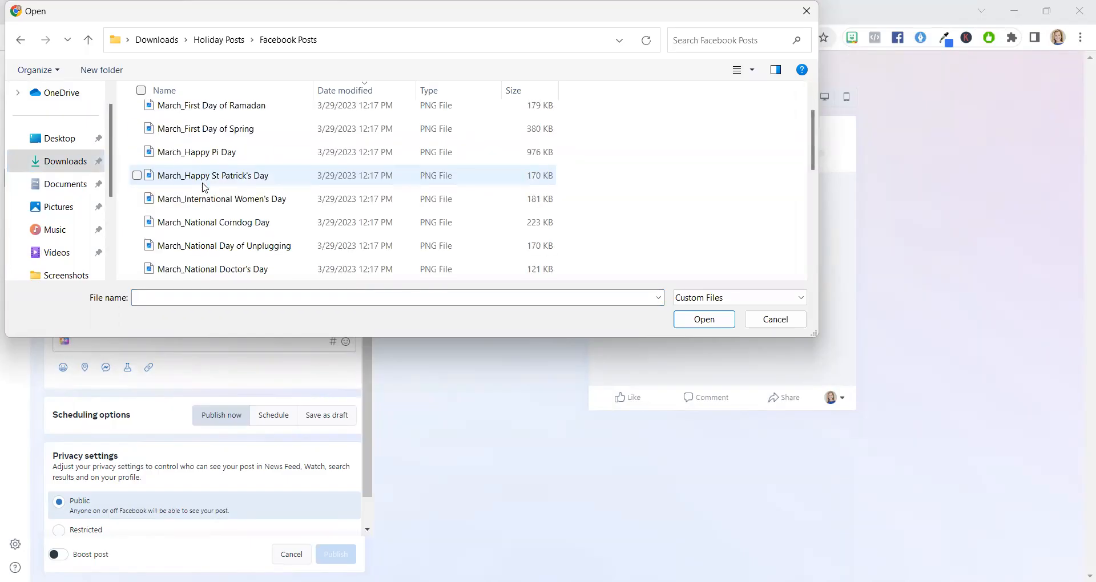
{"action": "double_click", "coordinate": [227, 269]}
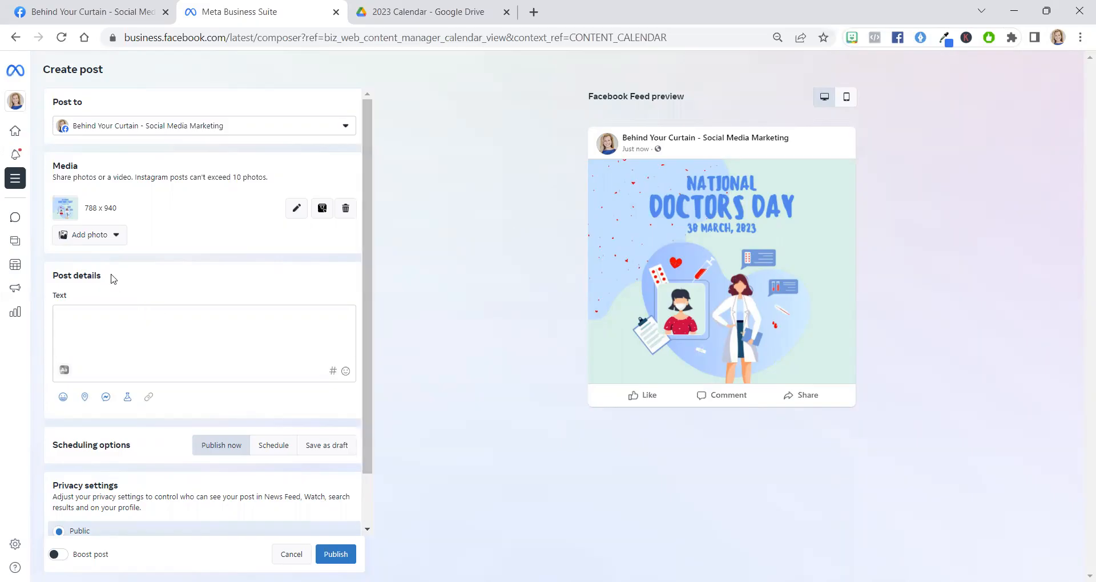
Step: Enter "write your caption here." as the post text, followed by a line break
{"action": "left_click_drag", "start_coordinate": [108, 277], "coordinate": [49, 282]}
{"action": "left_click", "coordinate": [108, 327]}
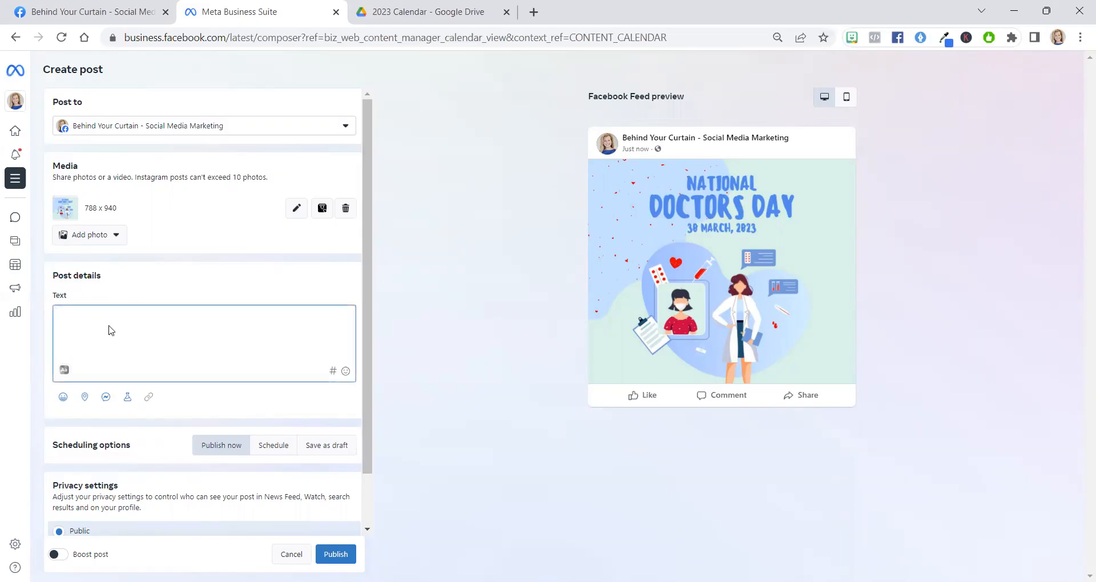
{"action": "type", "text": "w"}
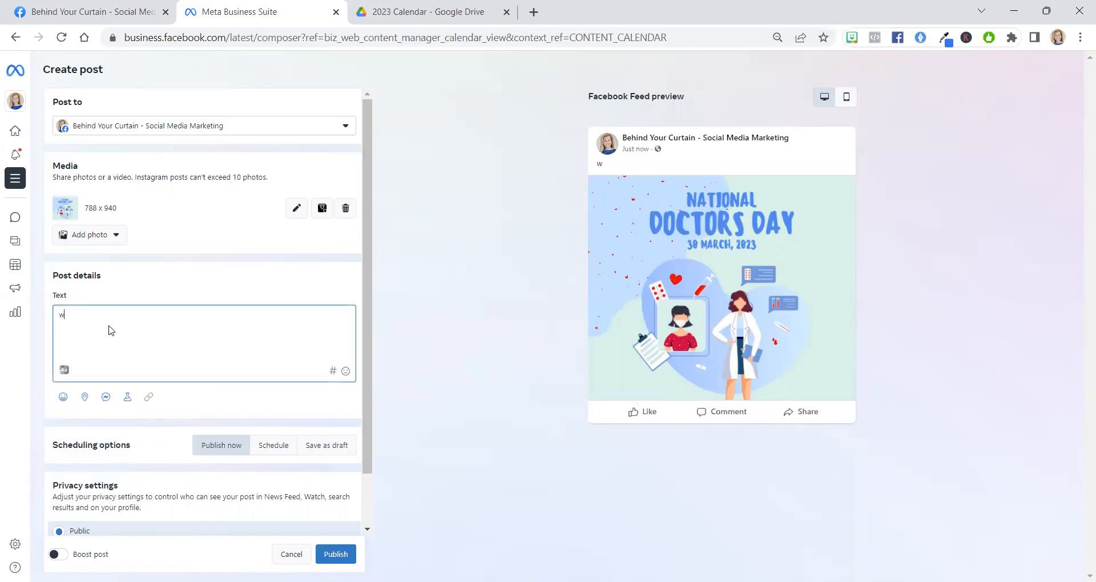
{"action": "type", "text": "rite your caption here."}
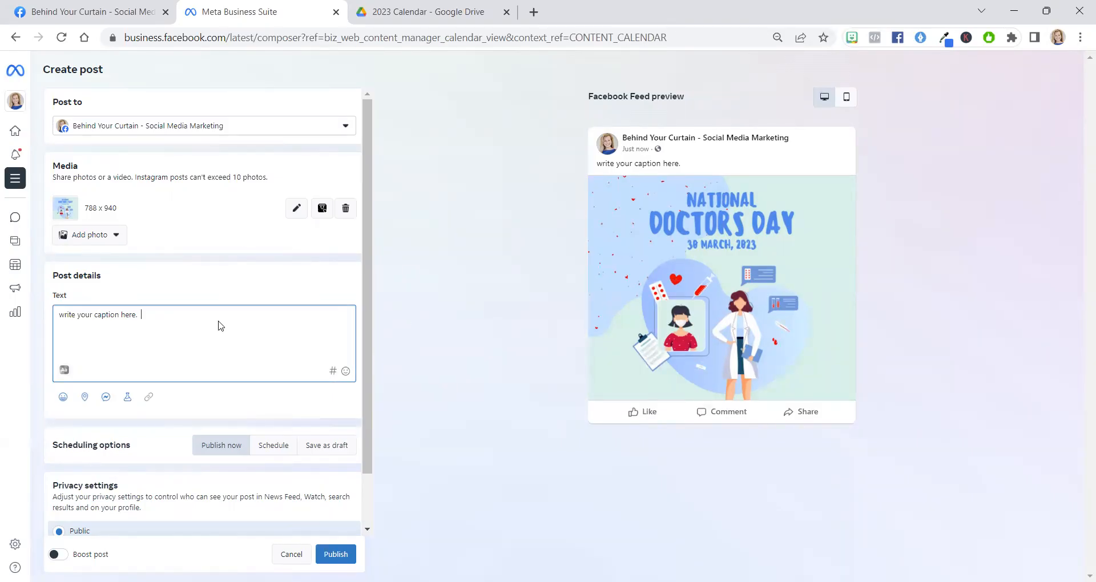
{"action": "key", "text": "Return"}
Step: Search the hashtags for "National doctors day" and add #NationalDoctorsDay to the post text
{"action": "left_click", "coordinate": [332, 371]}
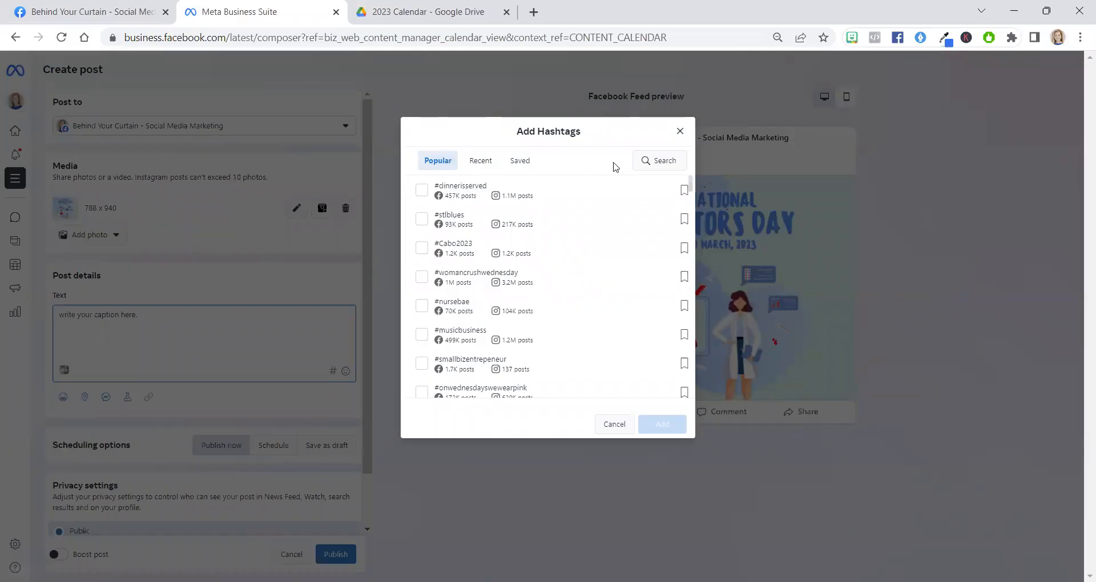
{"action": "left_click", "coordinate": [664, 162]}
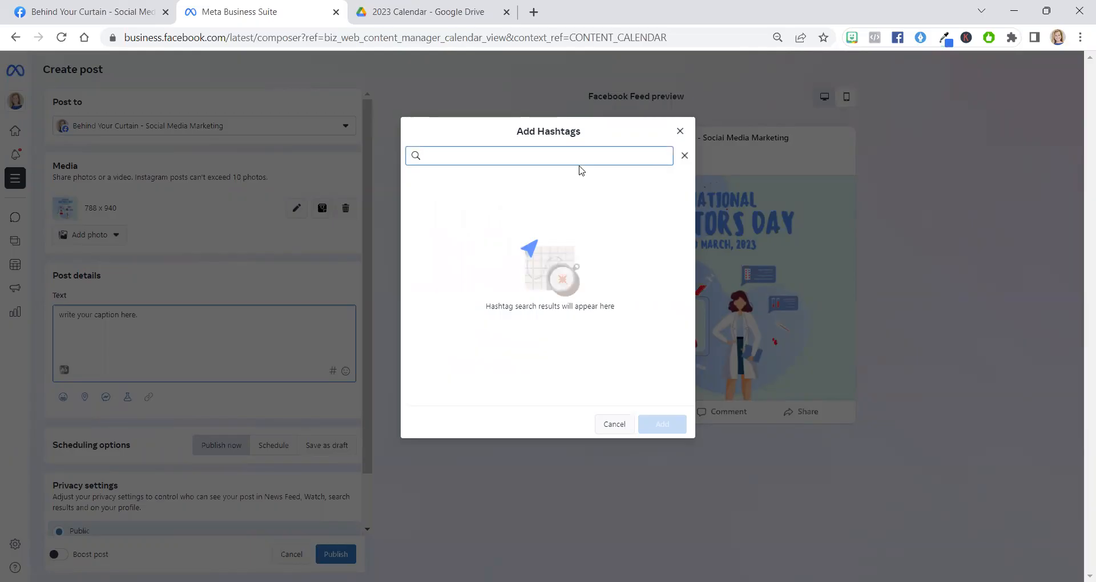
{"action": "type", "text": "National"}
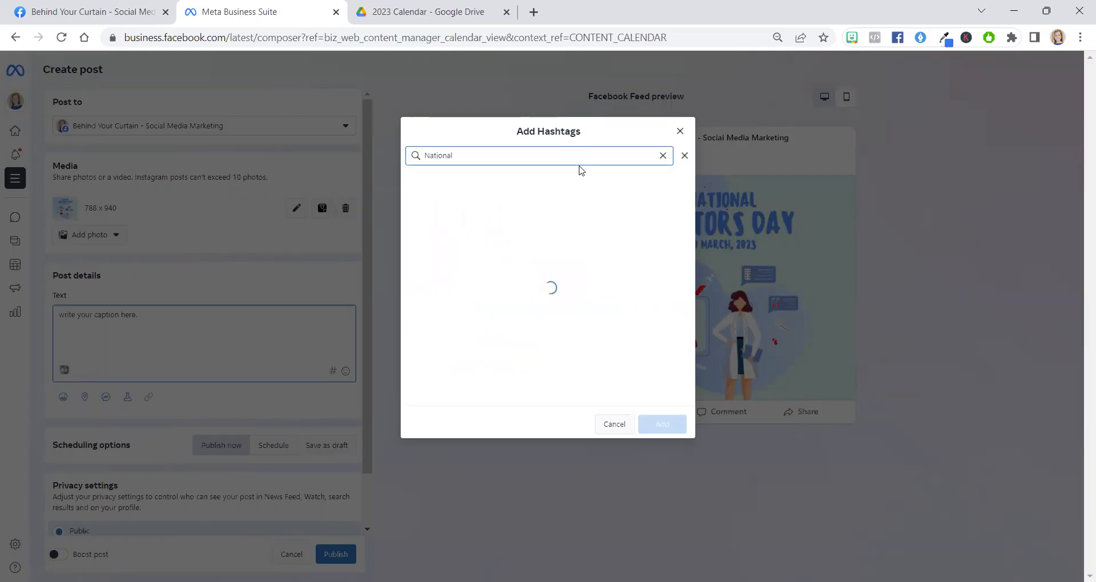
{"action": "type", "text": " doctors day"}
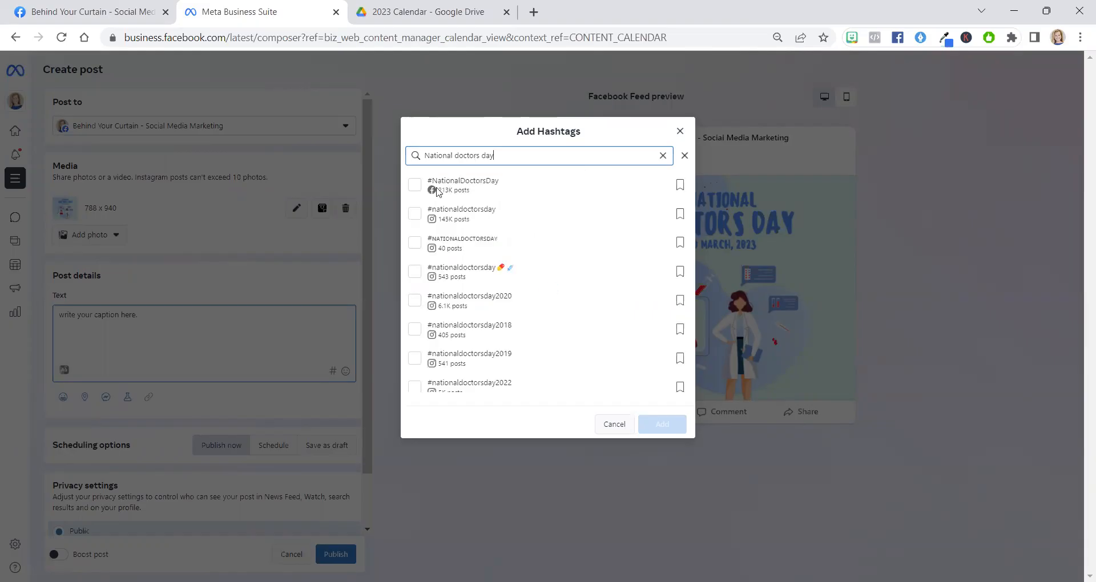
{"action": "left_click", "coordinate": [416, 185]}
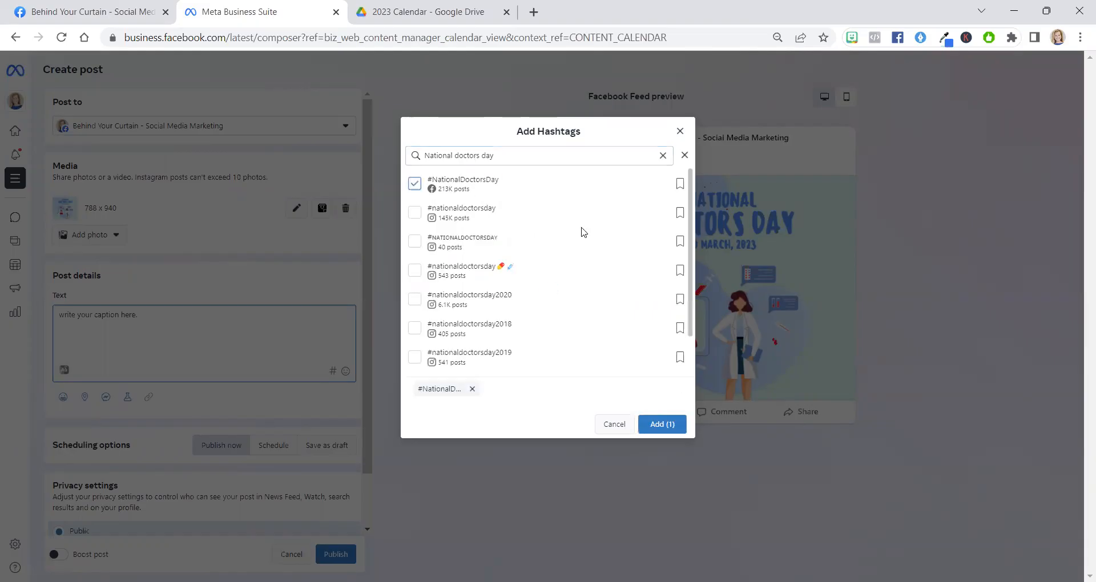
{"action": "left_click", "coordinate": [662, 424]}
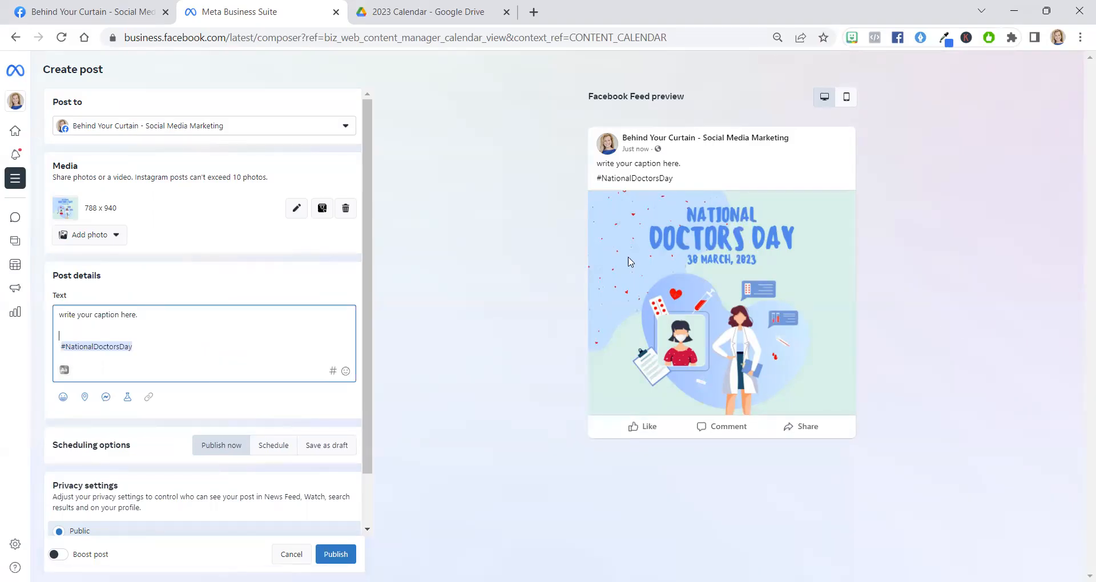
Step: Insert the recently used raised-hand person emoji on the line above the hashtag
{"action": "left_click", "coordinate": [344, 372]}
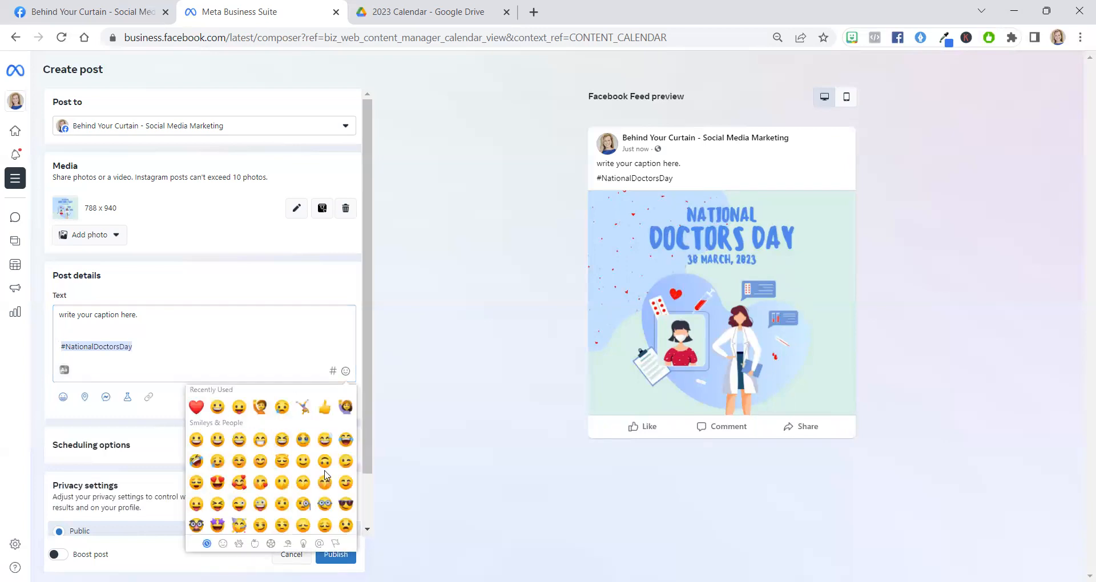
{"action": "left_click", "coordinate": [260, 407]}
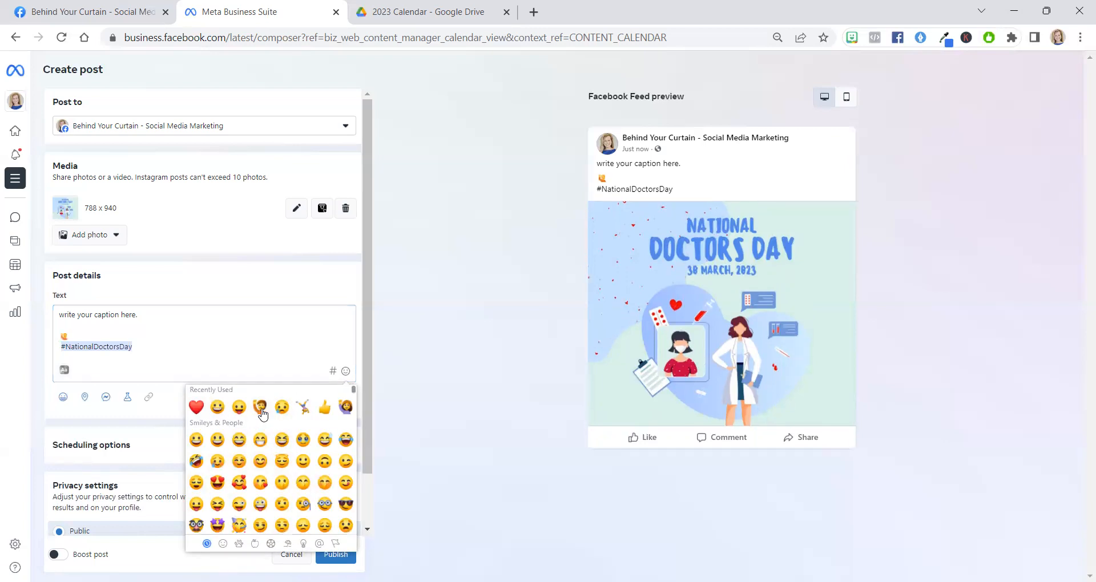
{"action": "left_click", "coordinate": [245, 323]}
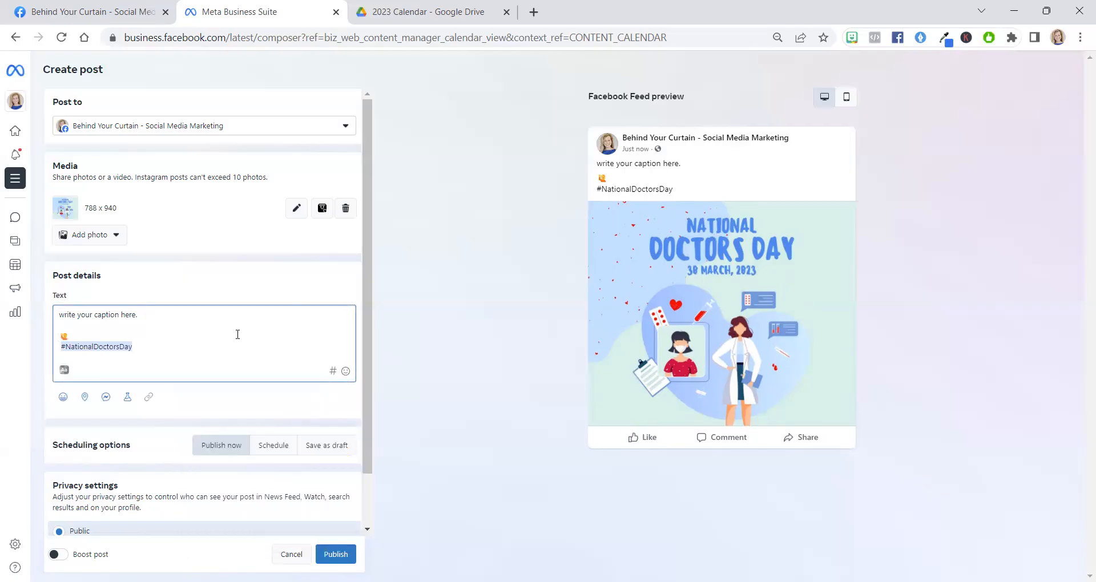
Step: Add the Downtown Denver suggestion "Denver Colorado" as the post's location and save it
{"action": "left_click", "coordinate": [84, 398]}
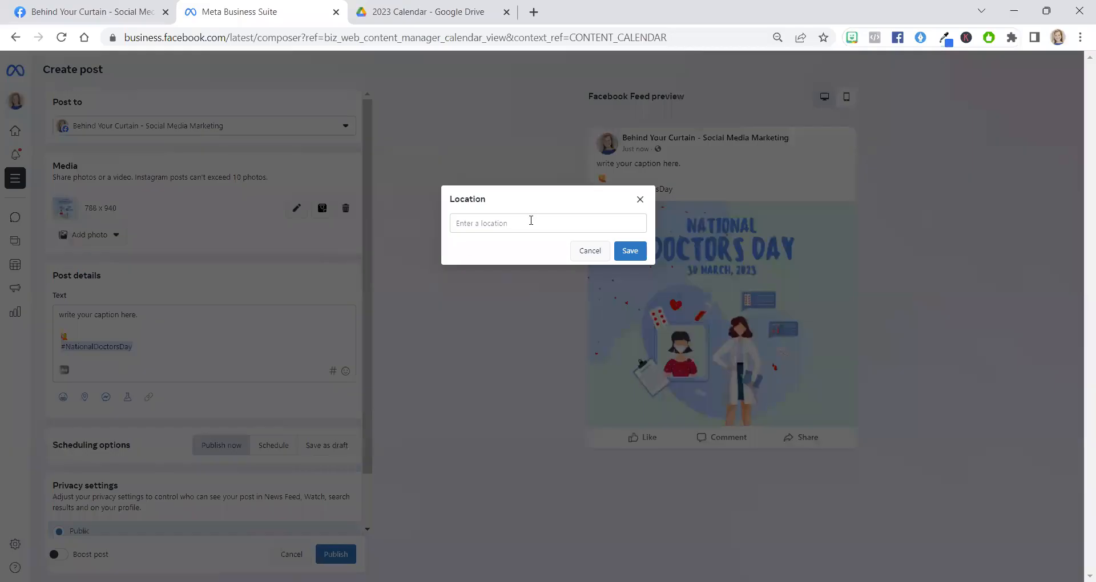
{"action": "left_click", "coordinate": [529, 221]}
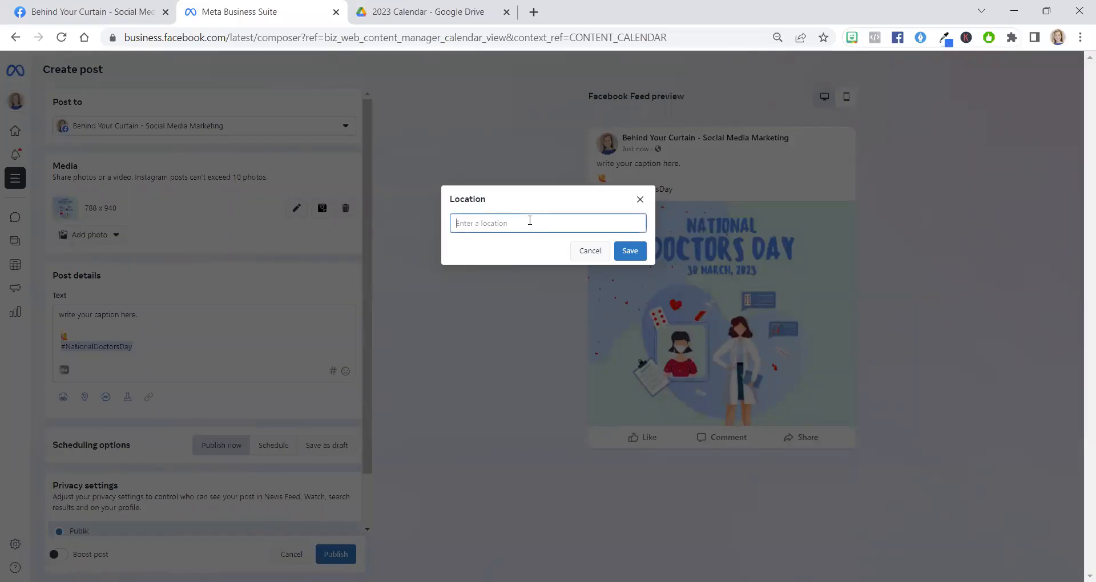
{"action": "type", "text": "Denver Col"}
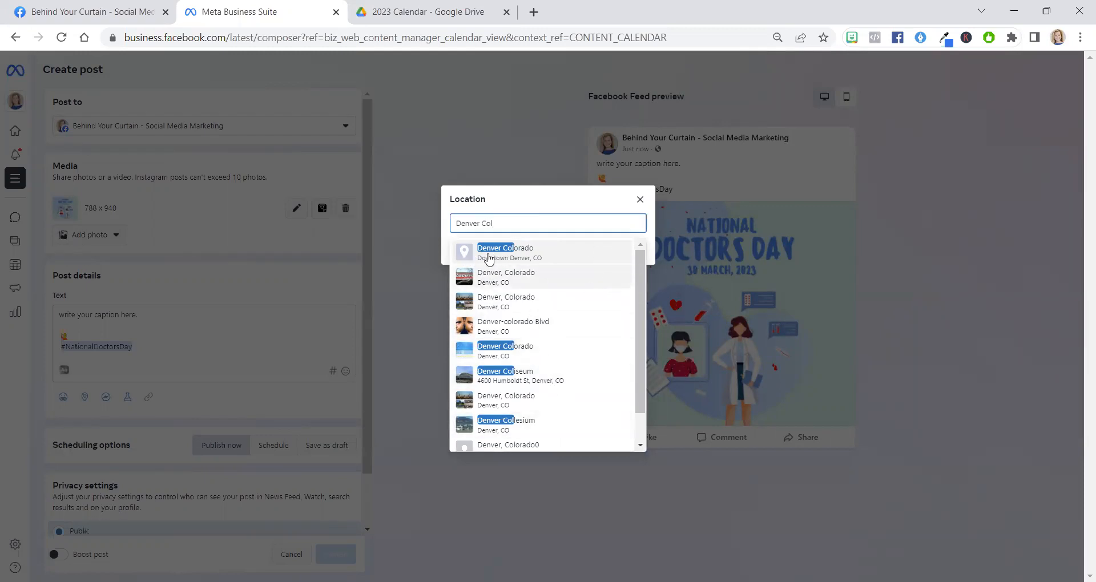
{"action": "left_click", "coordinate": [461, 255]}
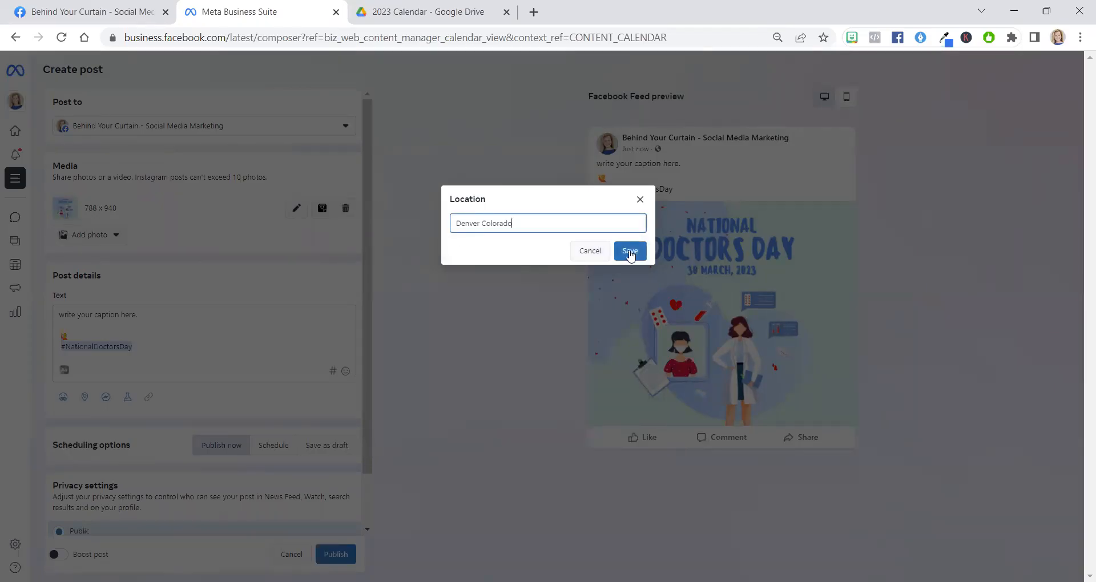
{"action": "left_click", "coordinate": [630, 251]}
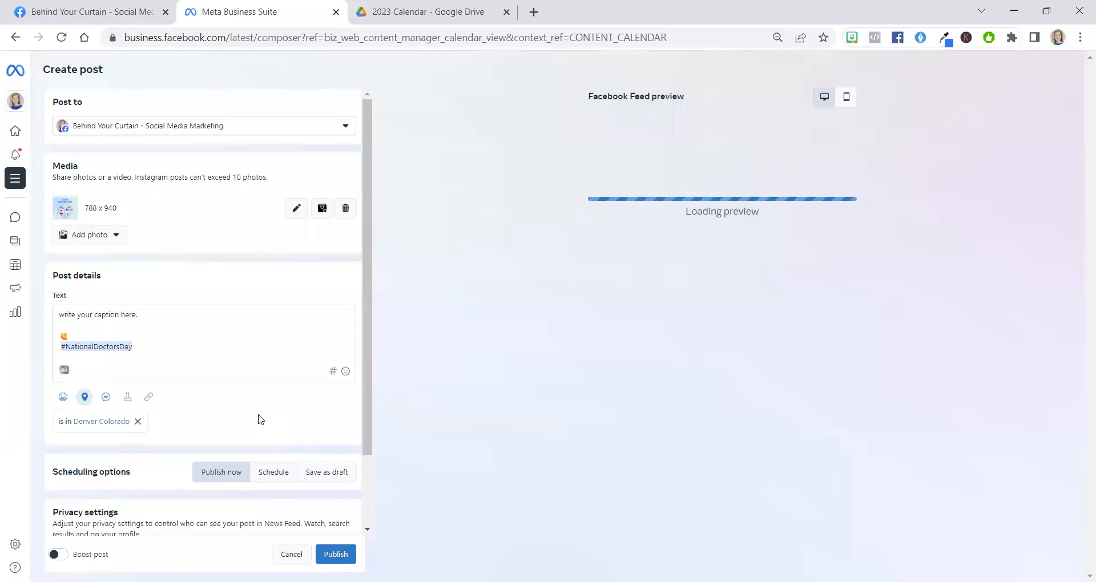
Step: Switch the post from immediate publishing to scheduled and set its Facebook date to March 30, 2023
{"action": "scroll", "coordinate": [258, 420], "scroll_direction": "down", "scroll_amount": 3}
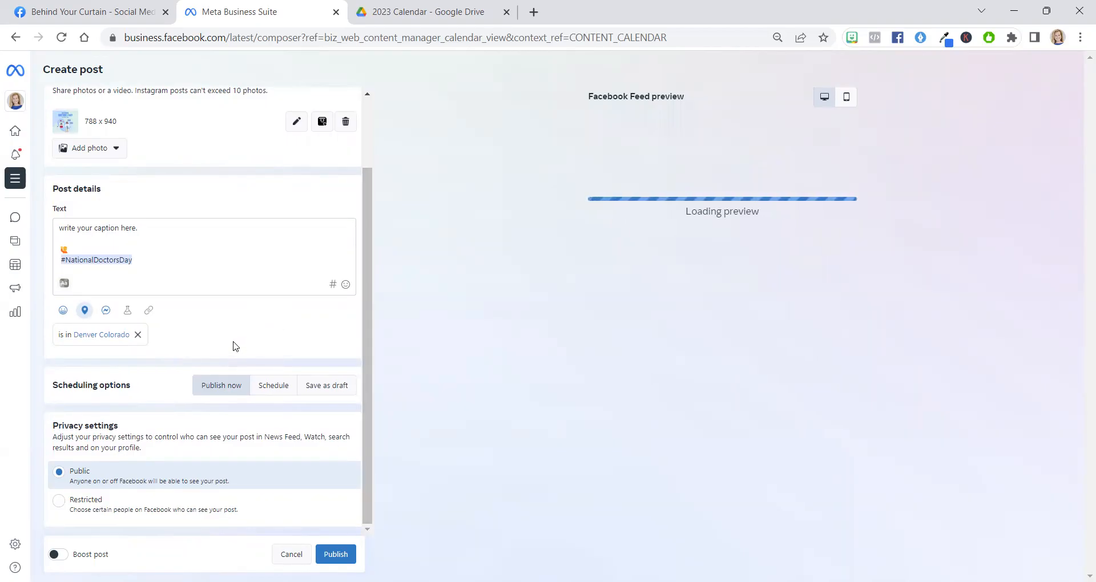
{"action": "left_click_drag", "start_coordinate": [144, 390], "coordinate": [44, 390]}
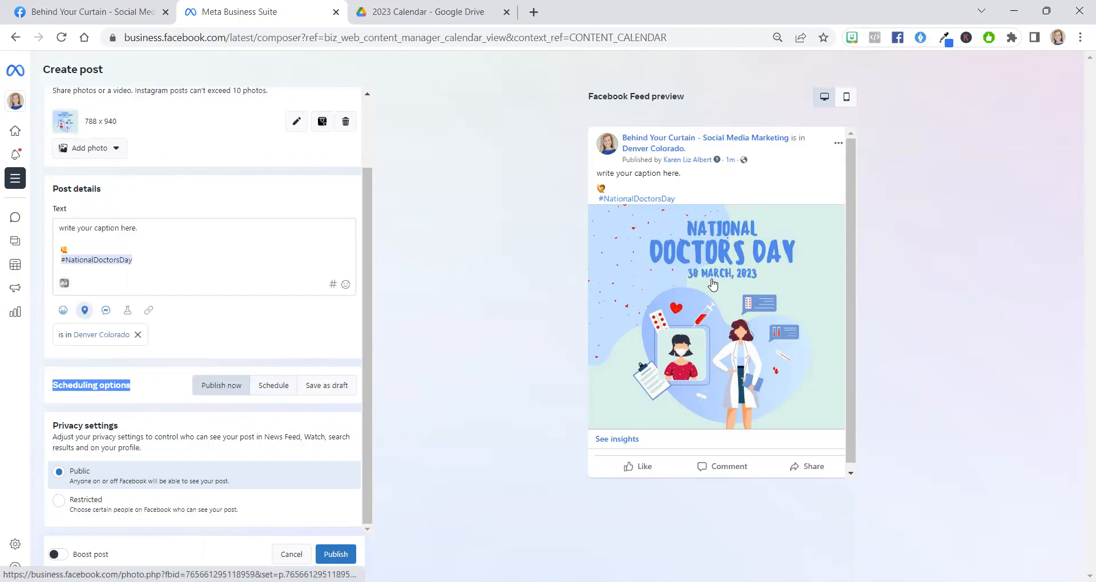
{"action": "left_click", "coordinate": [275, 386]}
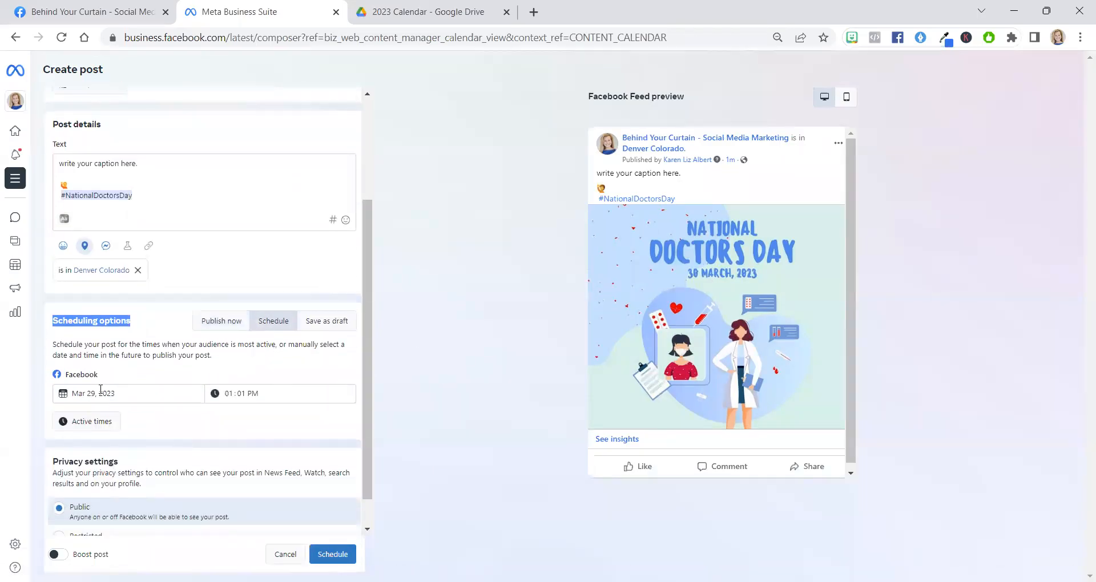
{"action": "left_click", "coordinate": [97, 394]}
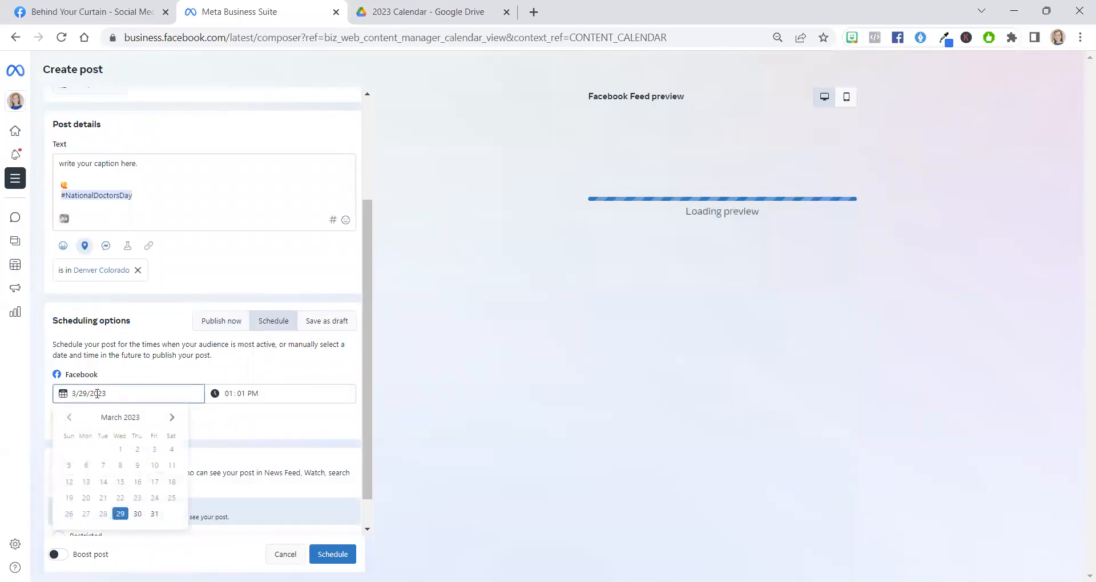
{"action": "left_click", "coordinate": [138, 514]}
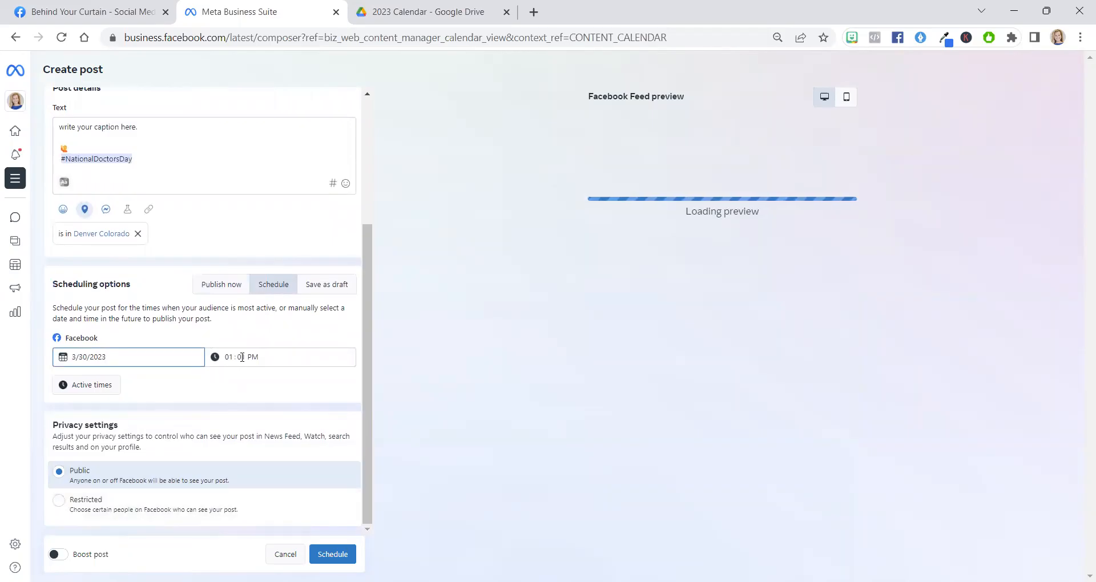
Step: Apply the suggested active time of 7:00 AM on 3/30 and schedule the post
{"action": "left_click", "coordinate": [84, 386]}
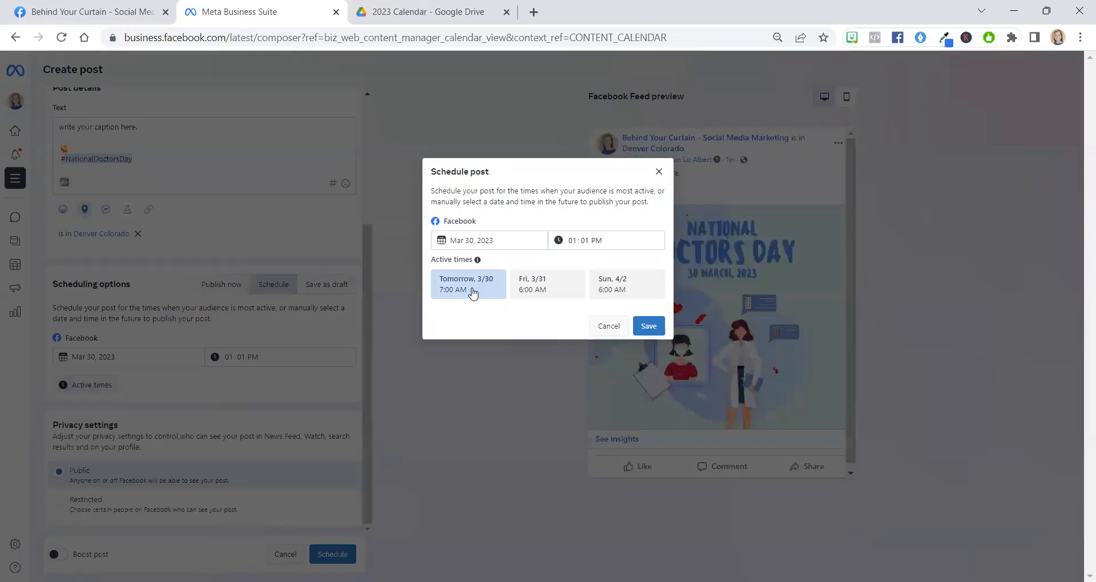
{"action": "left_click", "coordinate": [471, 287]}
{"action": "left_click", "coordinate": [648, 326]}
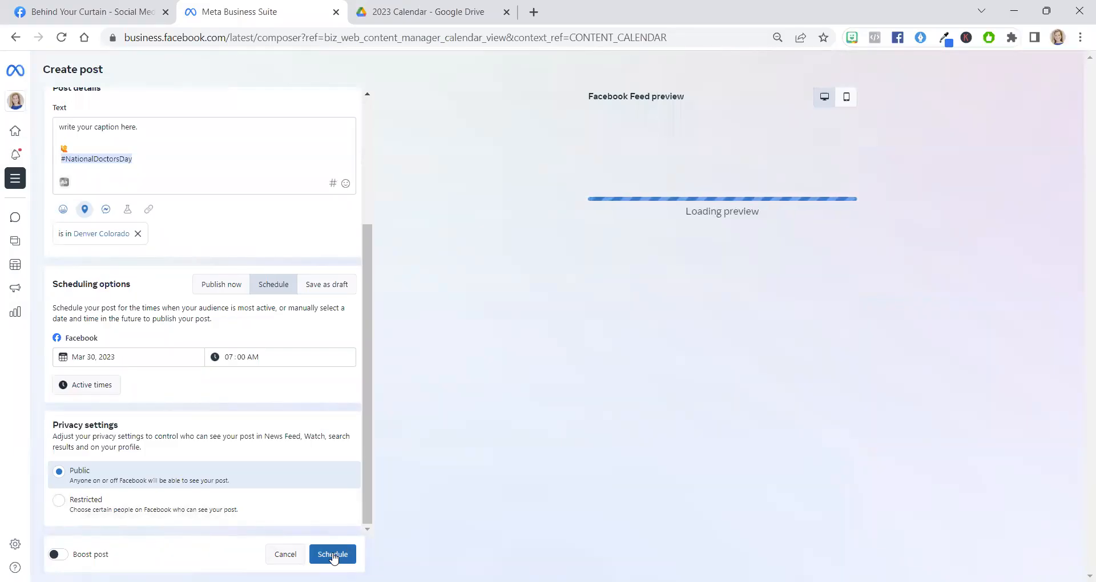
{"action": "left_click", "coordinate": [332, 555]}
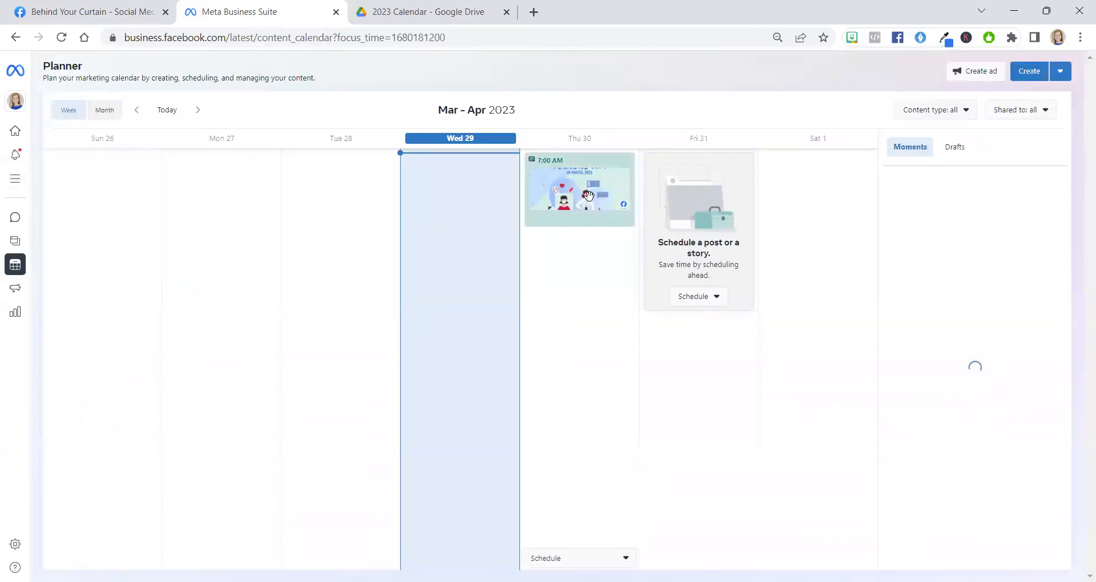
{"action": "left_click_drag", "start_coordinate": [567, 138], "coordinate": [613, 141]}
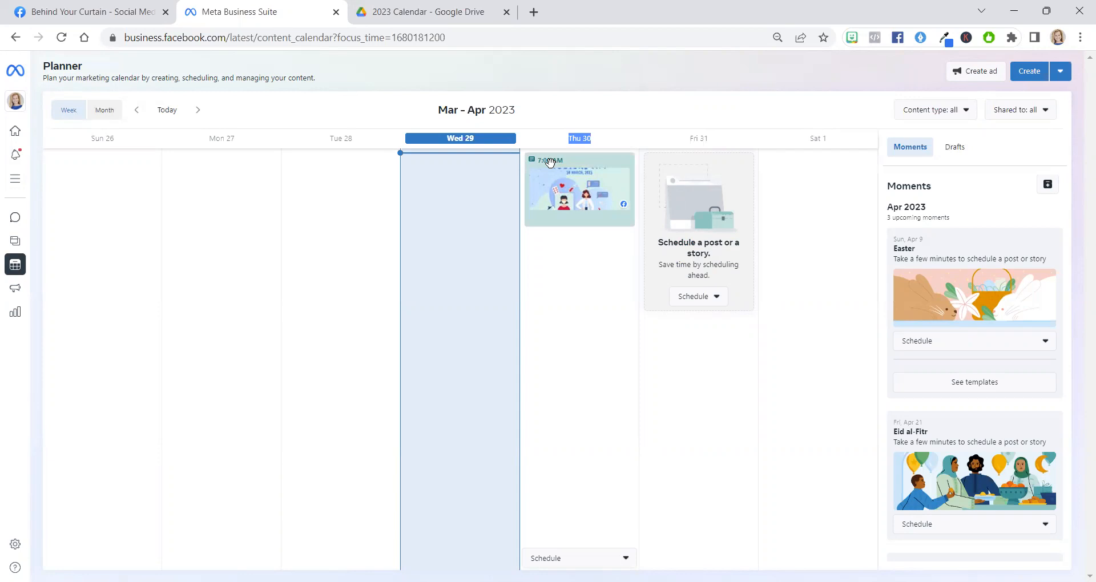
{"action": "left_click", "coordinate": [645, 81]}
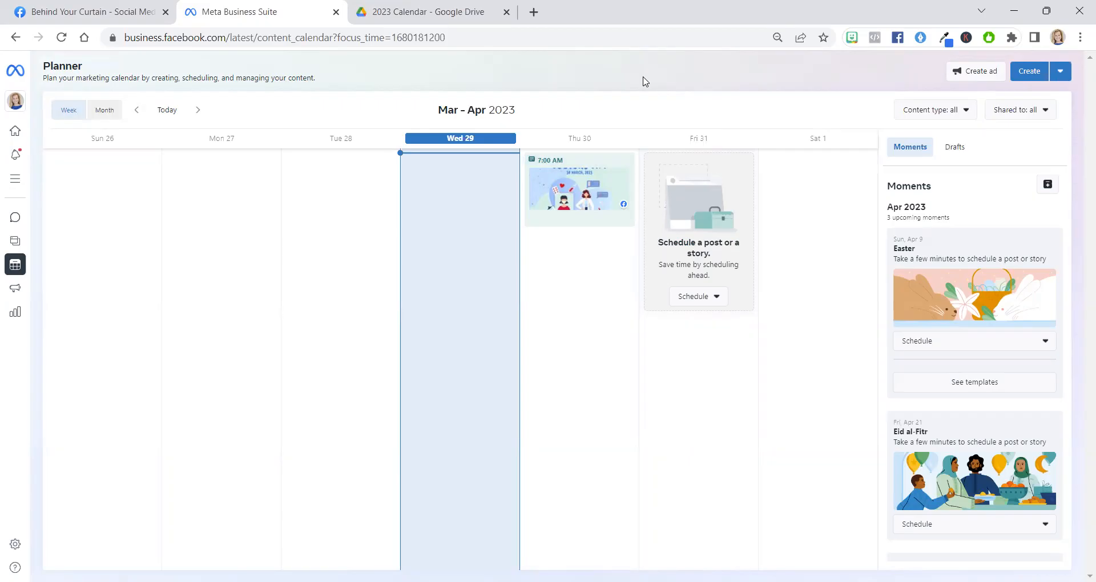
Step: Start a new post from the Planner and set it to go only to the Instagram account behindyourcurtainsocialmedia
{"action": "left_click", "coordinate": [1061, 72]}
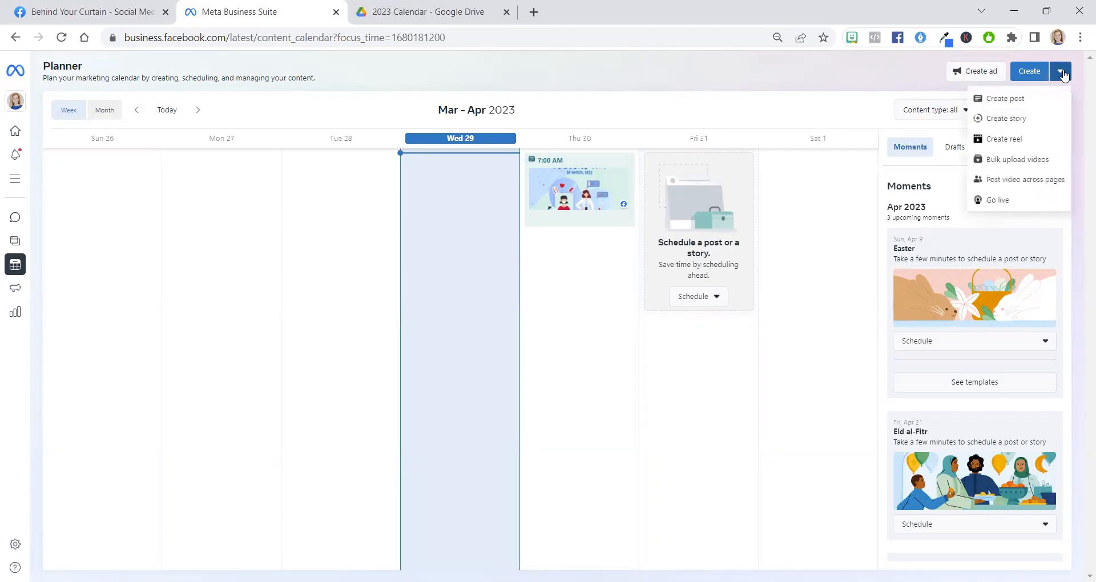
{"action": "left_click", "coordinate": [1008, 101]}
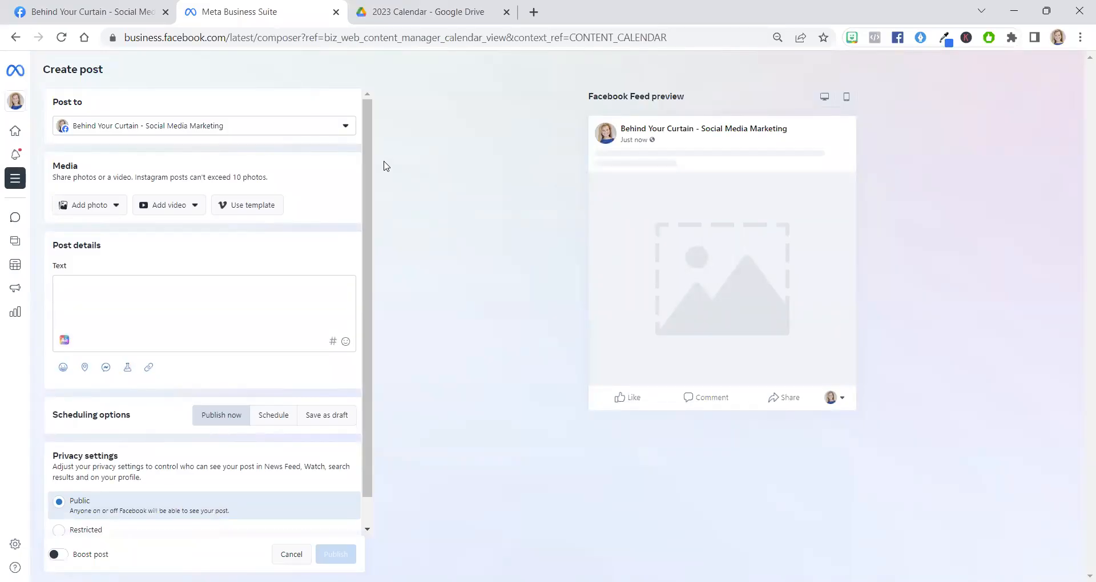
{"action": "left_click", "coordinate": [344, 129]}
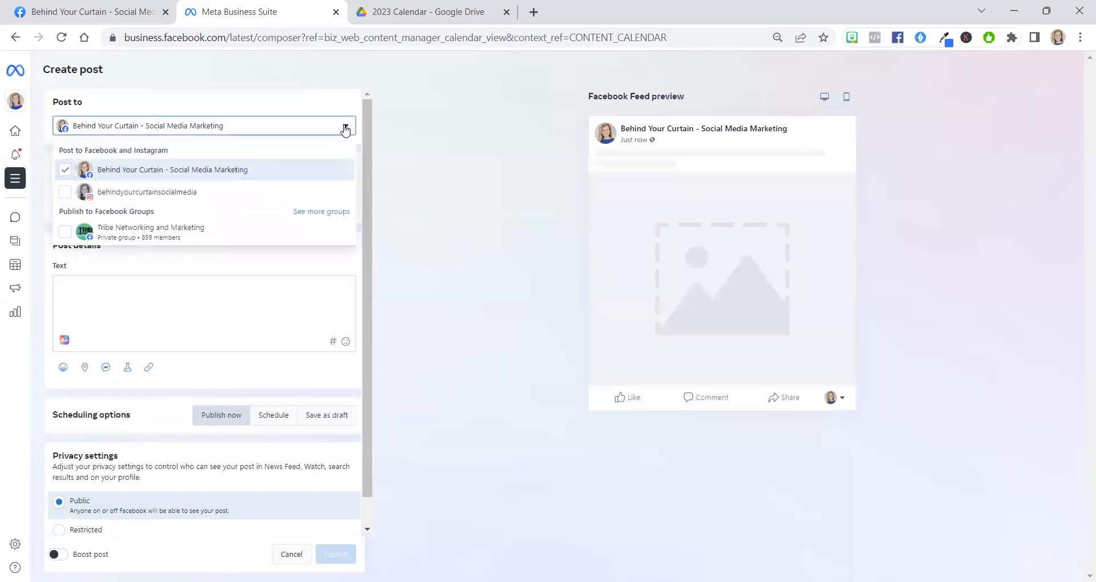
{"action": "left_click", "coordinate": [65, 174]}
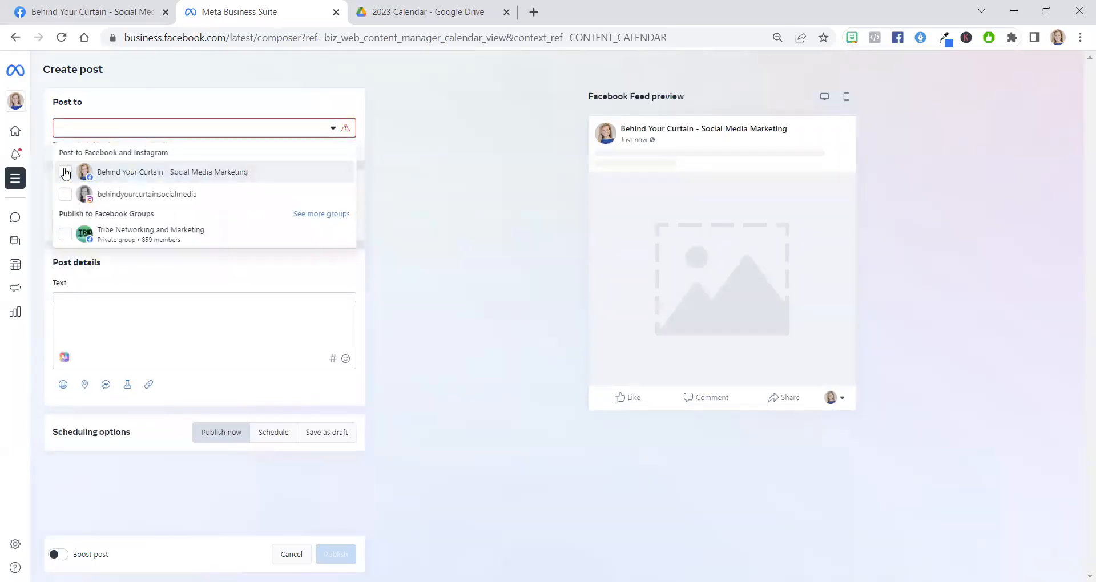
{"action": "left_click", "coordinate": [65, 197]}
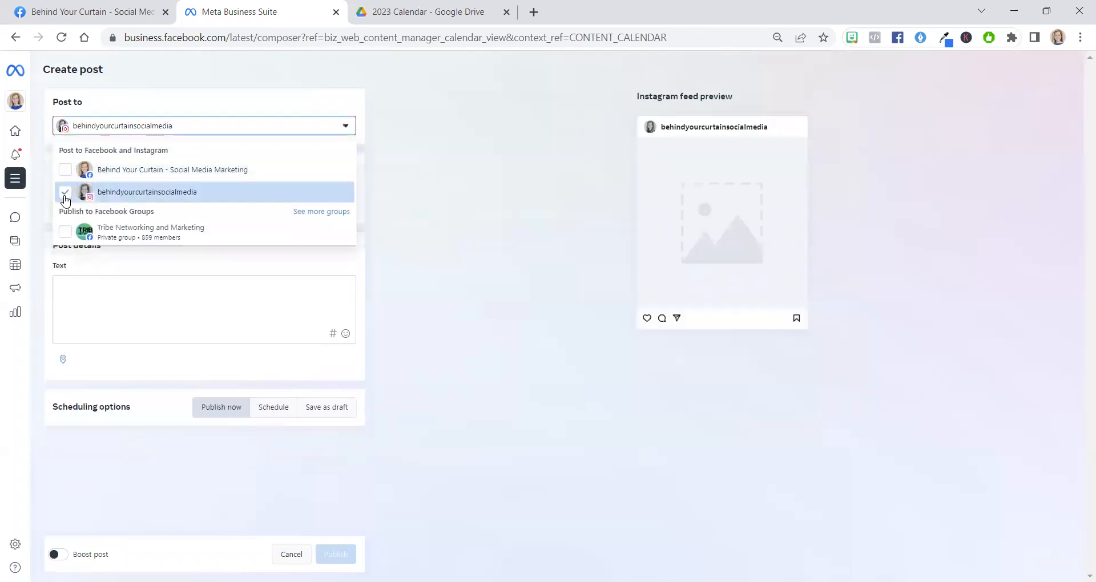
{"action": "left_click", "coordinate": [456, 174]}
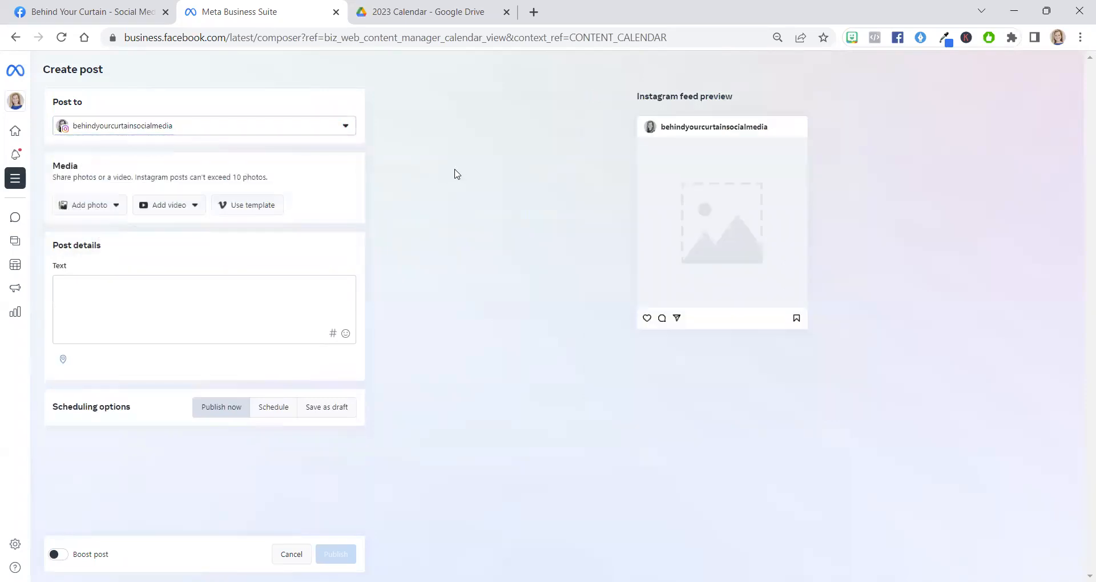
Step: Upload the image March_National Doctor's Day from Downloads > Holiday Posts > Instagram Posts to the post
{"action": "left_click", "coordinate": [90, 207]}
{"action": "left_click", "coordinate": [91, 232]}
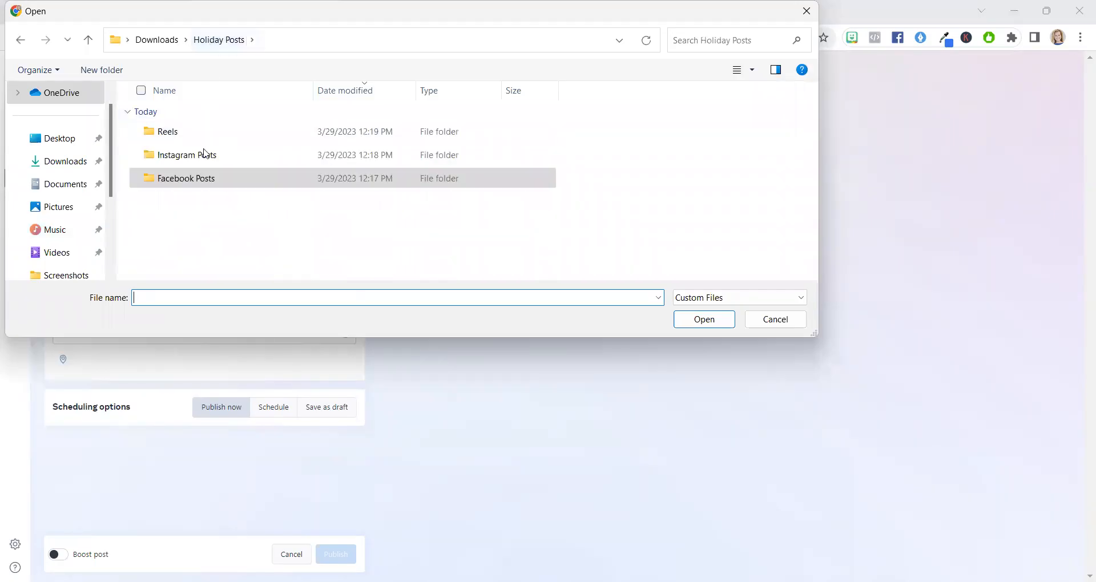
{"action": "double_click", "coordinate": [203, 155]}
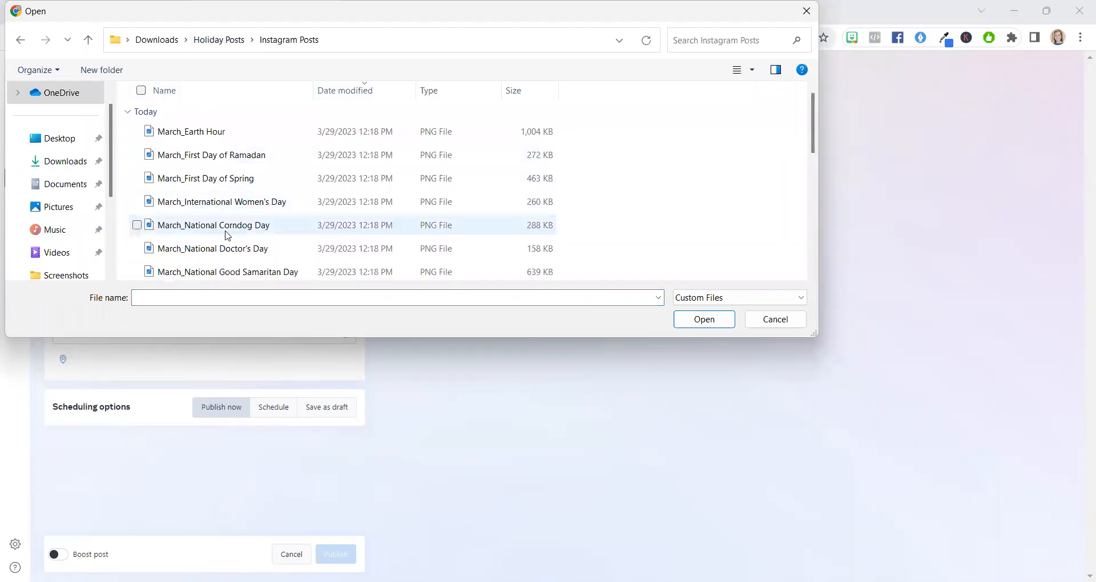
{"action": "double_click", "coordinate": [232, 251]}
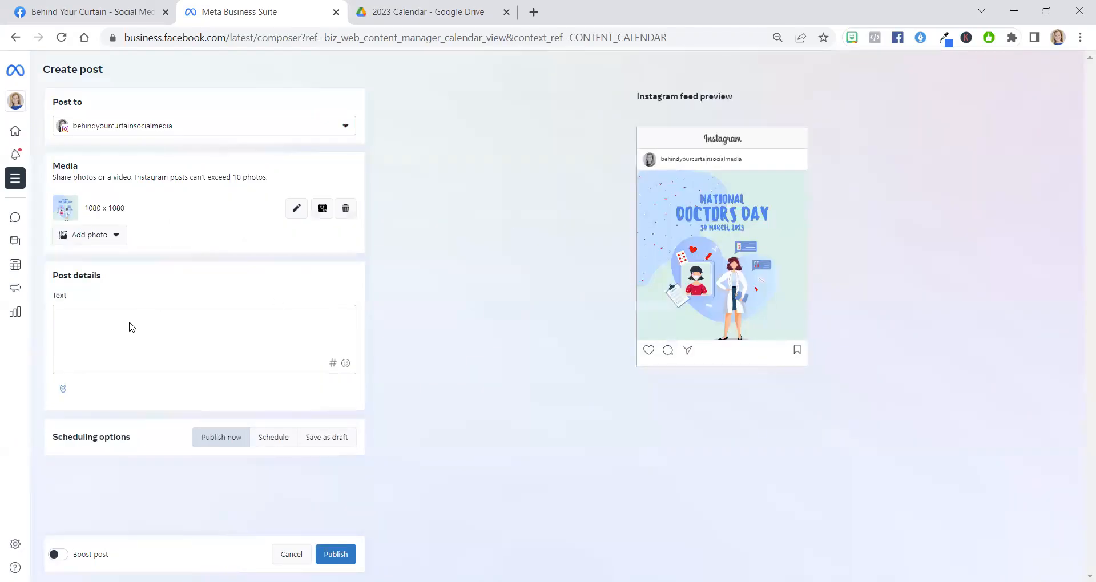
Step: Enter "write the post caption here" as the Instagram post's text
{"action": "key", "text": "ctrl+a"}
{"action": "mouse_move", "coordinate": [68, 292]}
{"action": "left_click", "coordinate": [160, 338]}
{"action": "type", "text": "write the post"}
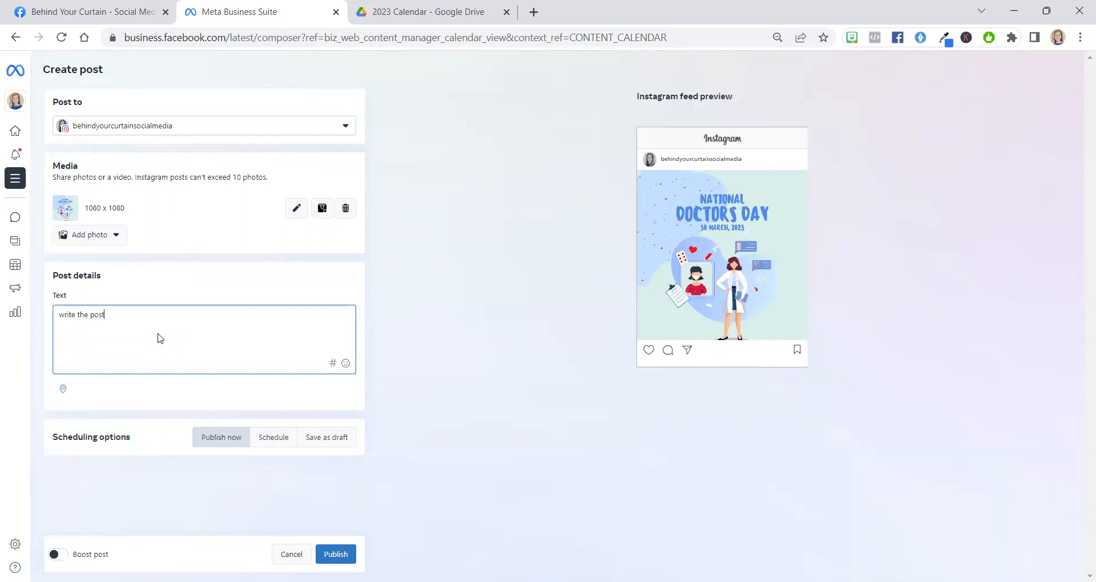
{"action": "type", "text": " catp"}
{"action": "key", "text": "BackSpace"}
{"action": "type", "text": "ption here"}
Step: Search the hashtags for "national doctors day" and add the Instagram hashtag #nationaldoctorsday to the post text
{"action": "left_click", "coordinate": [333, 363]}
{"action": "left_click", "coordinate": [653, 161]}
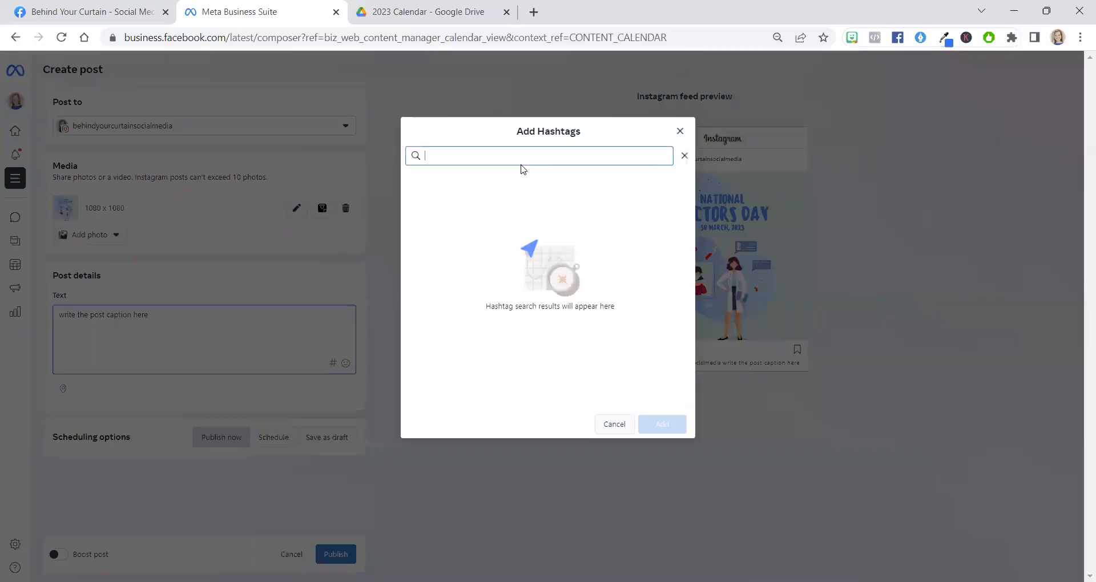
{"action": "type", "text": "national doc"}
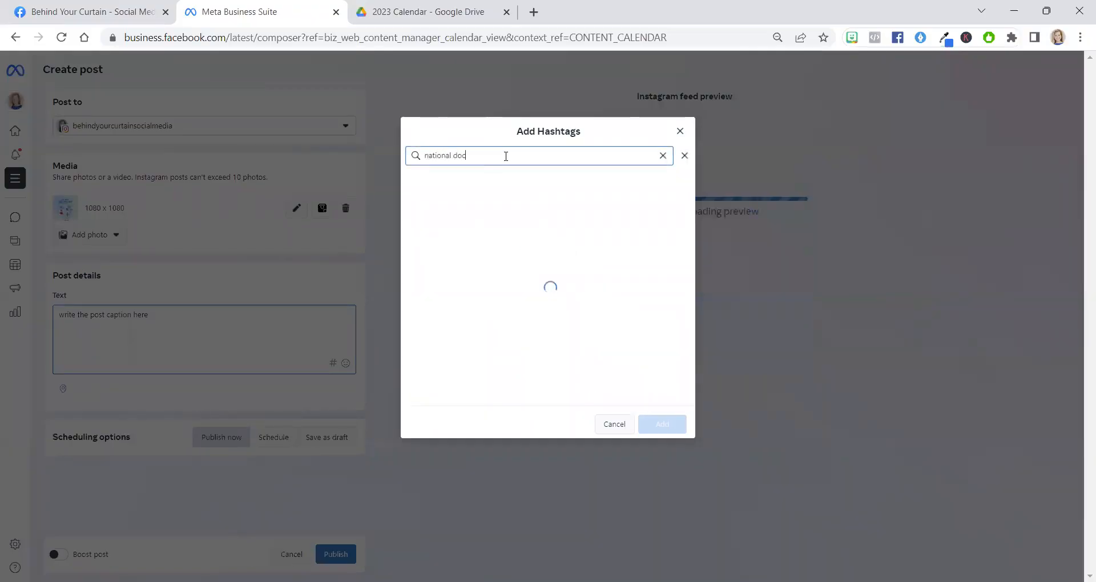
{"action": "type", "text": "tors day"}
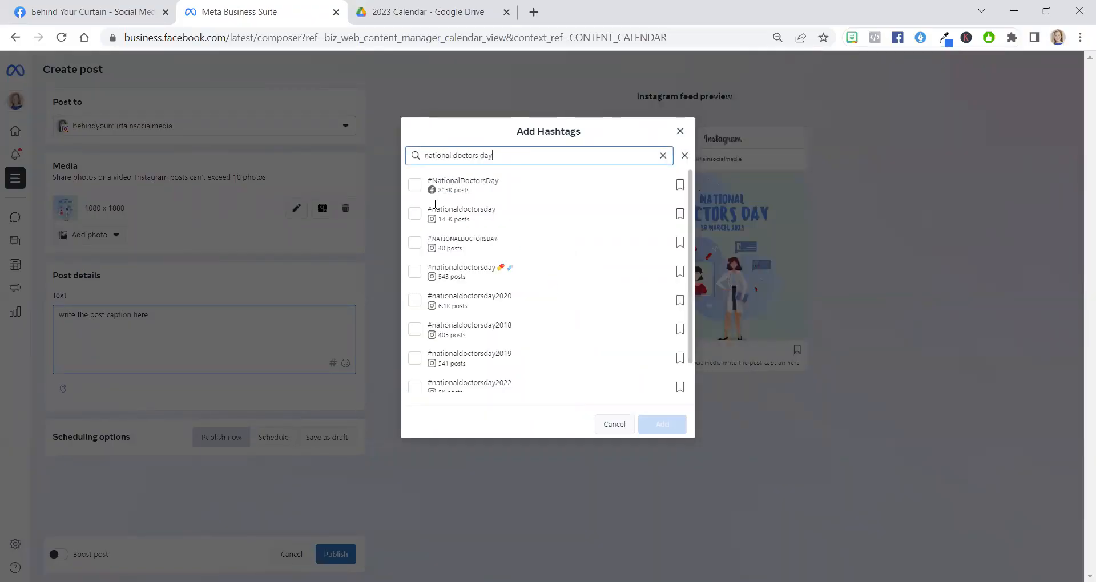
{"action": "left_click", "coordinate": [414, 187]}
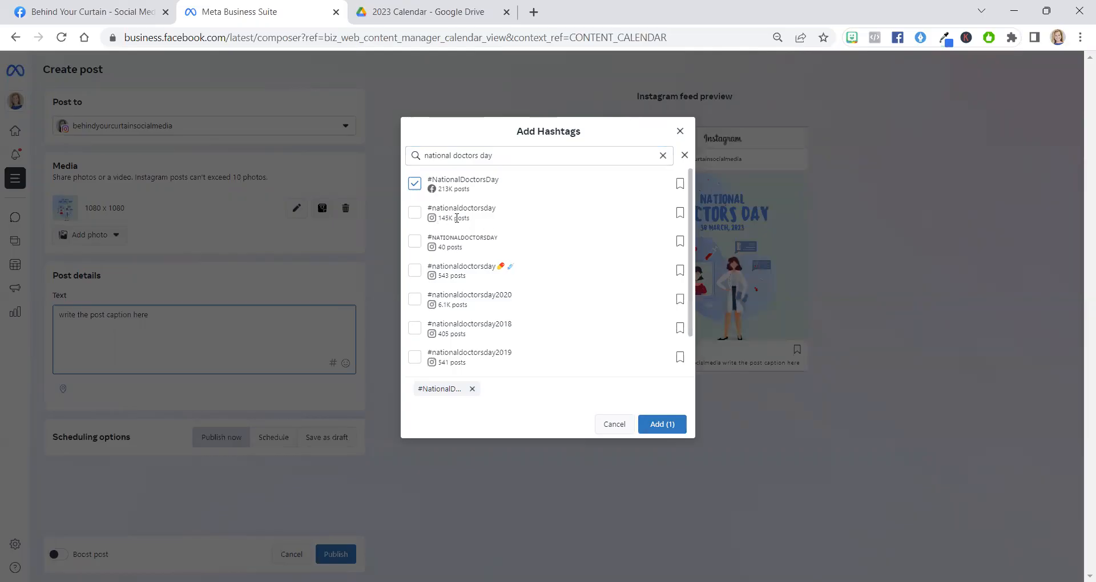
{"action": "left_click", "coordinate": [414, 183]}
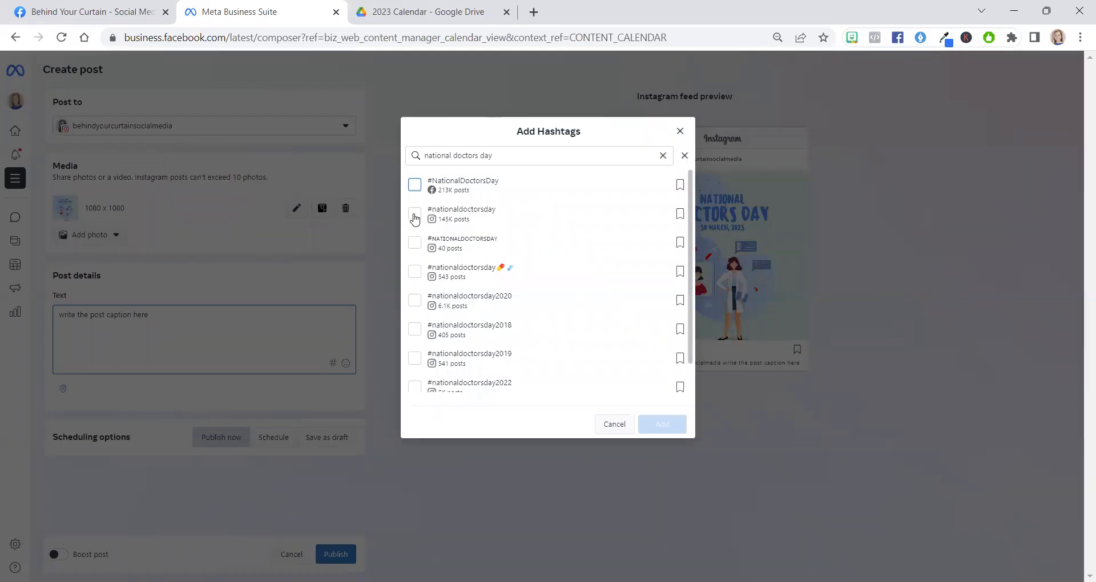
{"action": "left_click", "coordinate": [414, 219]}
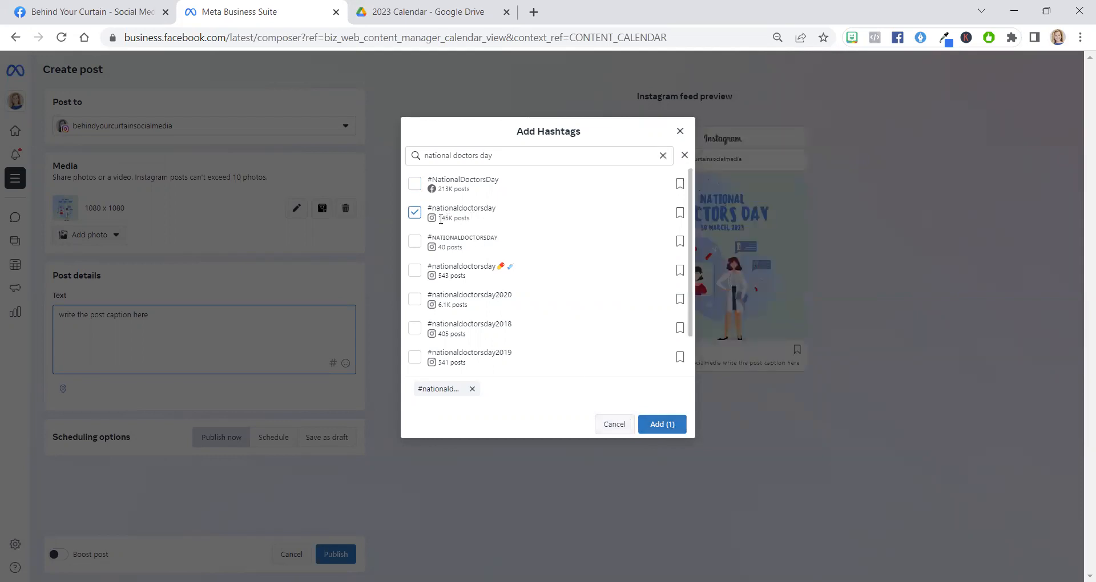
{"action": "left_click_drag", "start_coordinate": [441, 219], "coordinate": [506, 225]}
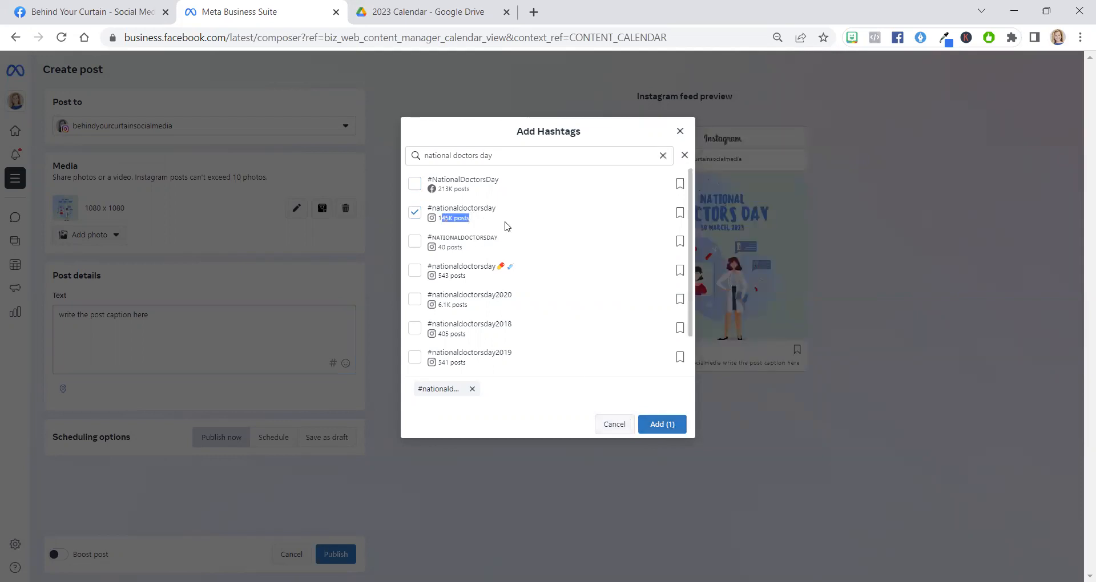
{"action": "left_click", "coordinate": [654, 429]}
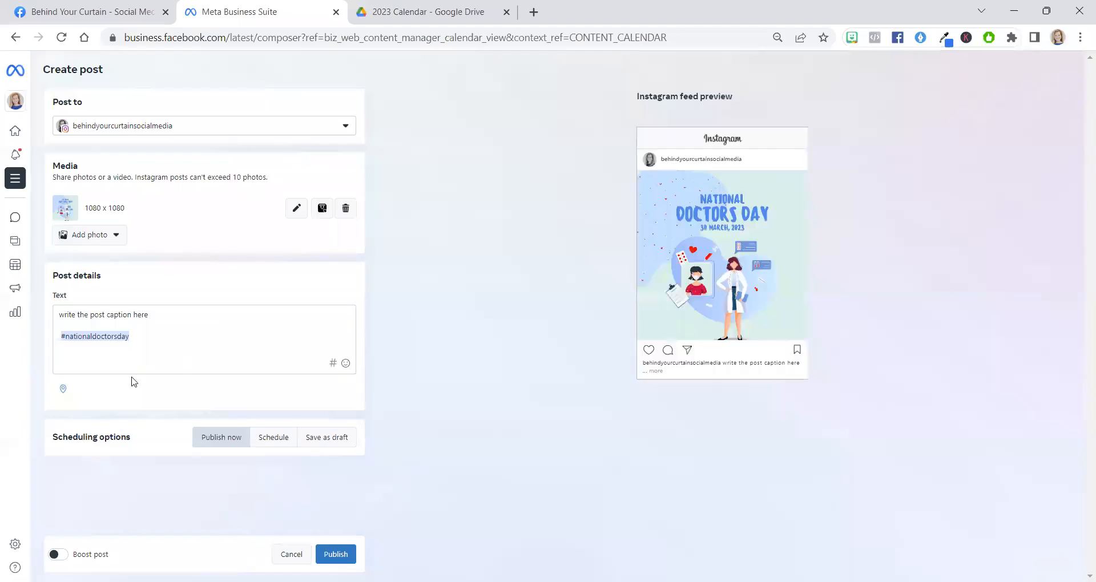
Step: Add the location Denver Colorado (Downtown Denver, CO) to the Instagram post and save it
{"action": "left_click", "coordinate": [63, 393]}
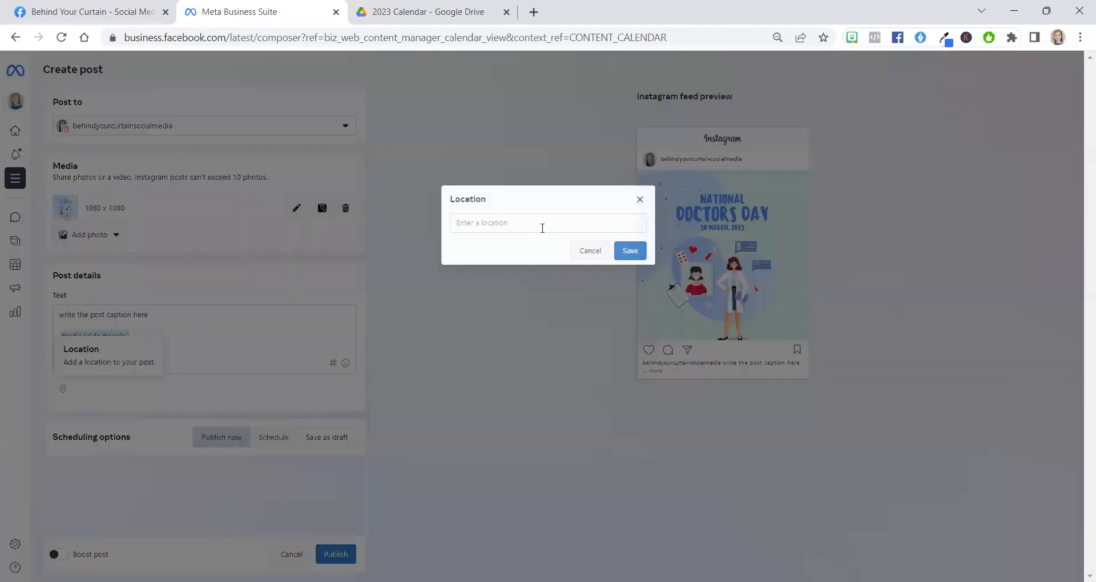
{"action": "left_click", "coordinate": [551, 223]}
{"action": "type", "text": "Denver Lo"}
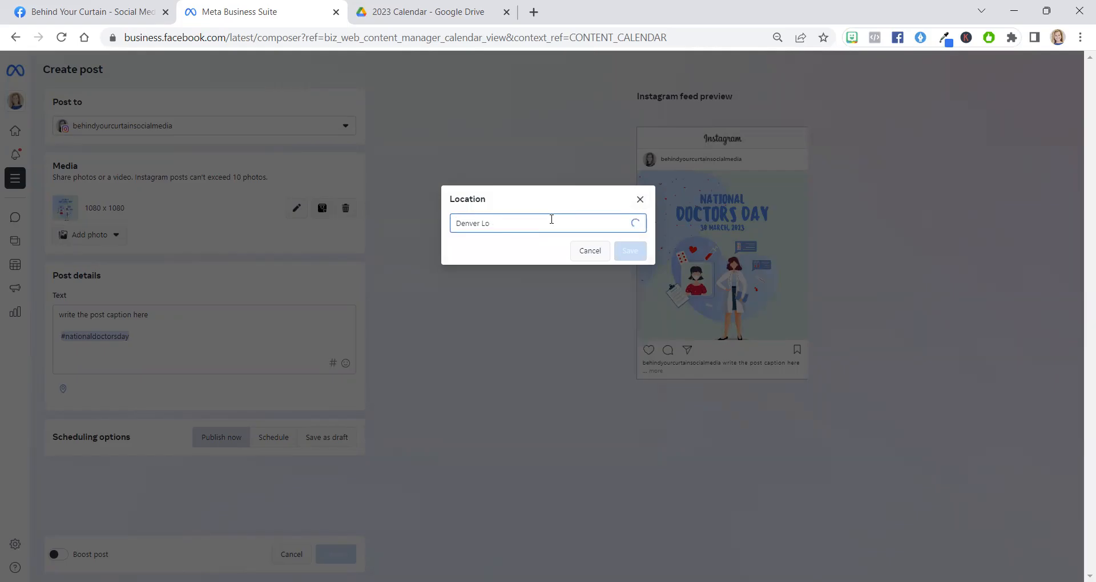
{"action": "key", "text": "BackSpace"}
{"action": "key", "text": "BackSpace"}
{"action": "type", "text": "Colo"}
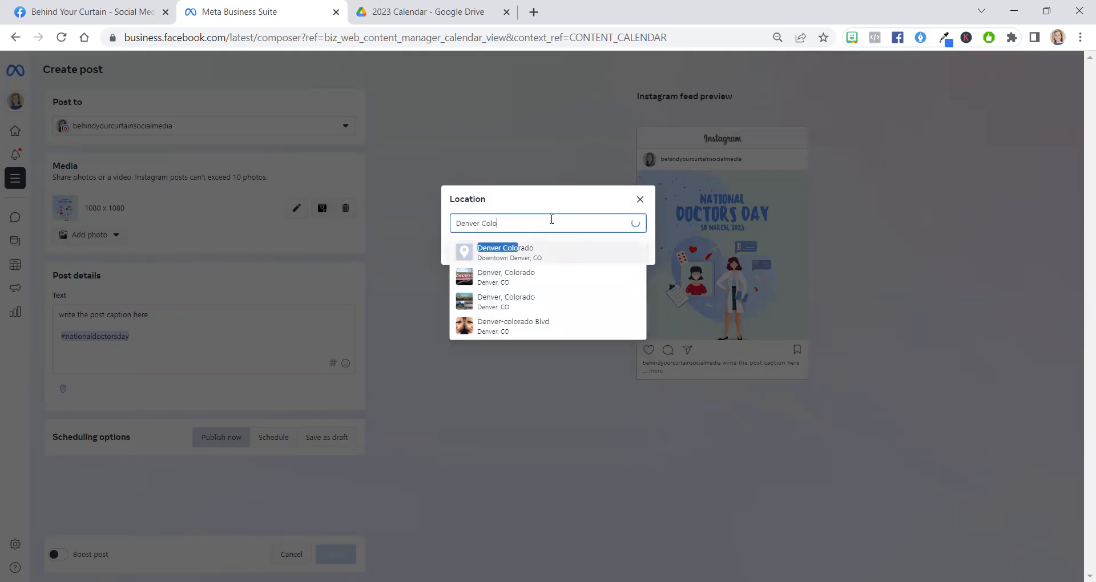
{"action": "left_click", "coordinate": [539, 251]}
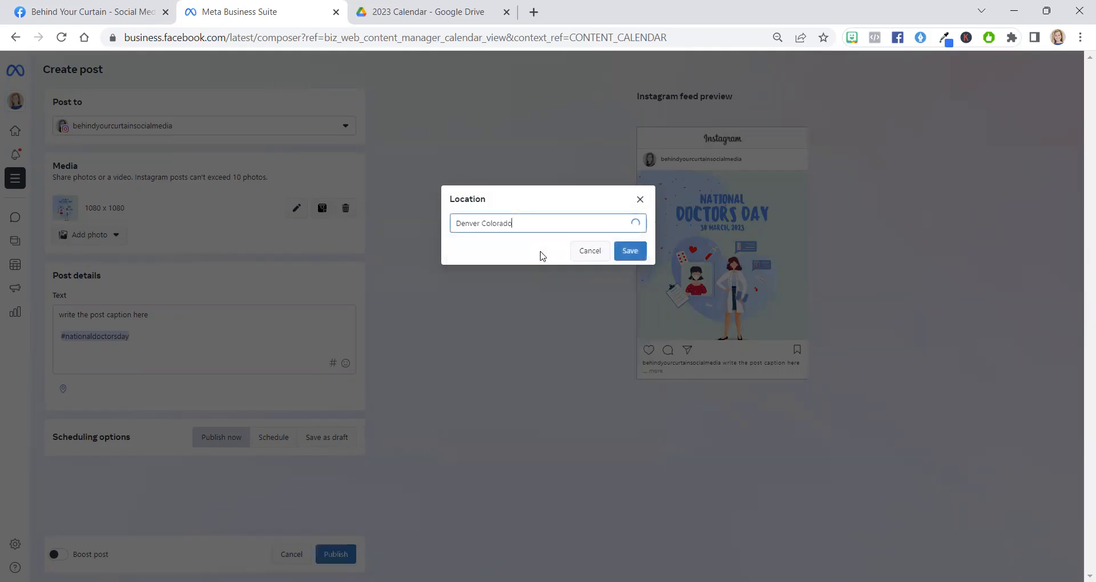
{"action": "left_click", "coordinate": [631, 252]}
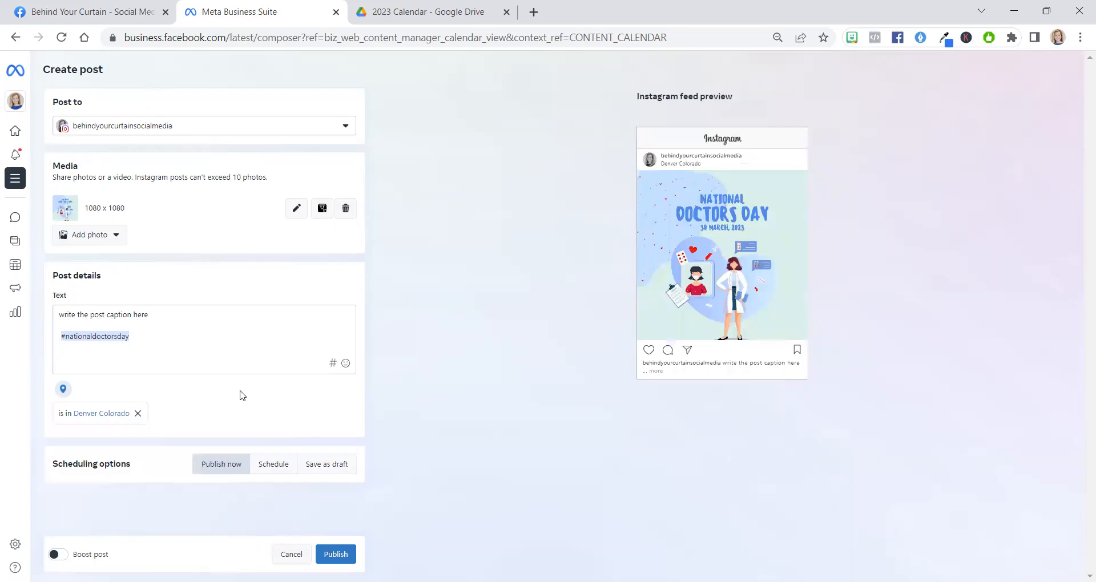
Step: Schedule the Instagram post for Mar 30, 2023 using the suggested 1:00 PM active time
{"action": "left_click", "coordinate": [279, 466]}
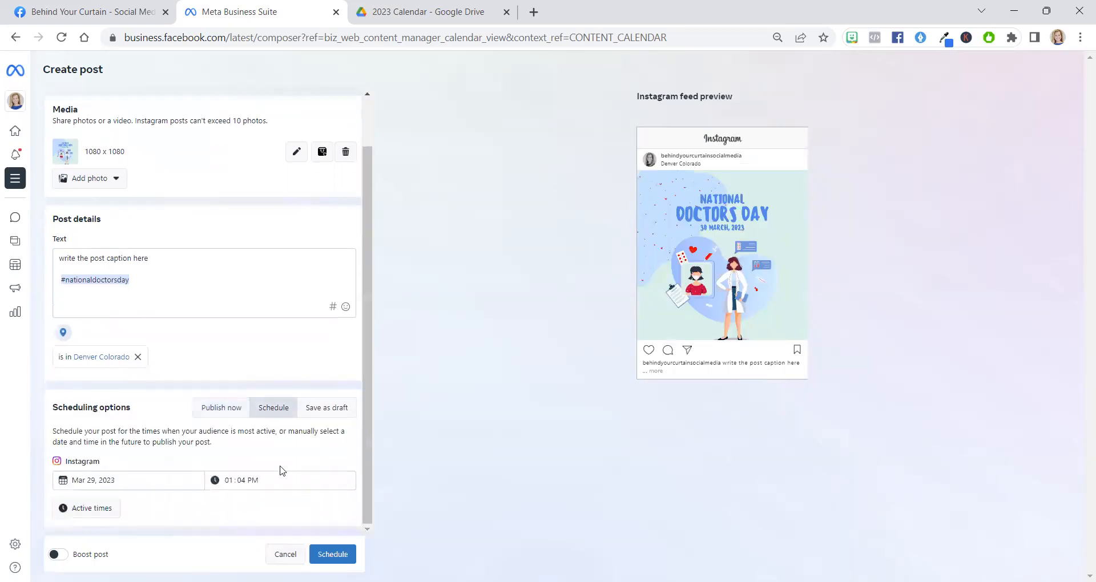
{"action": "left_click", "coordinate": [101, 481]}
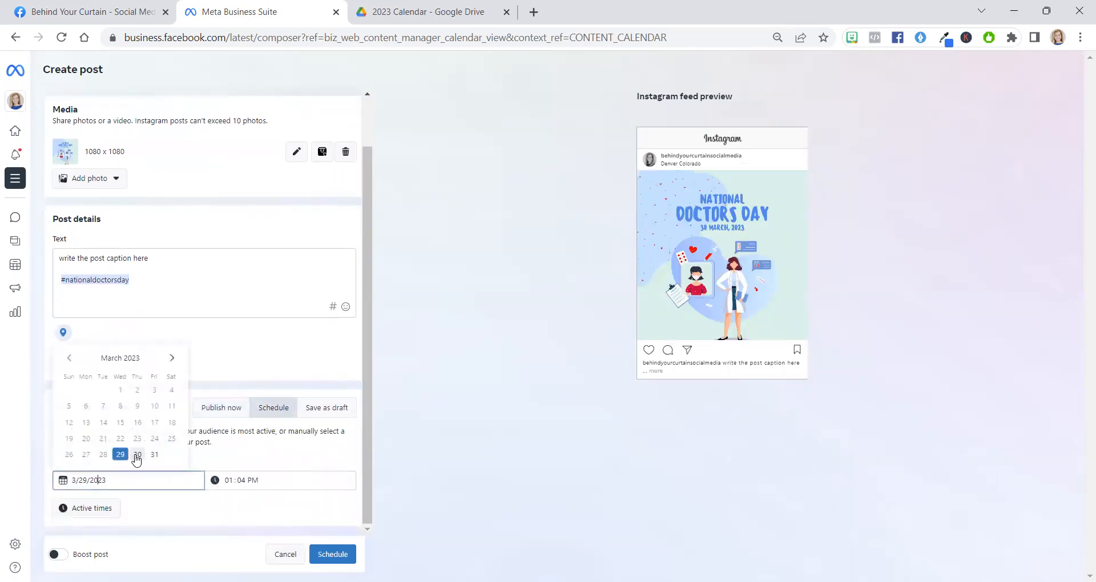
{"action": "left_click", "coordinate": [136, 453]}
{"action": "left_click", "coordinate": [77, 511]}
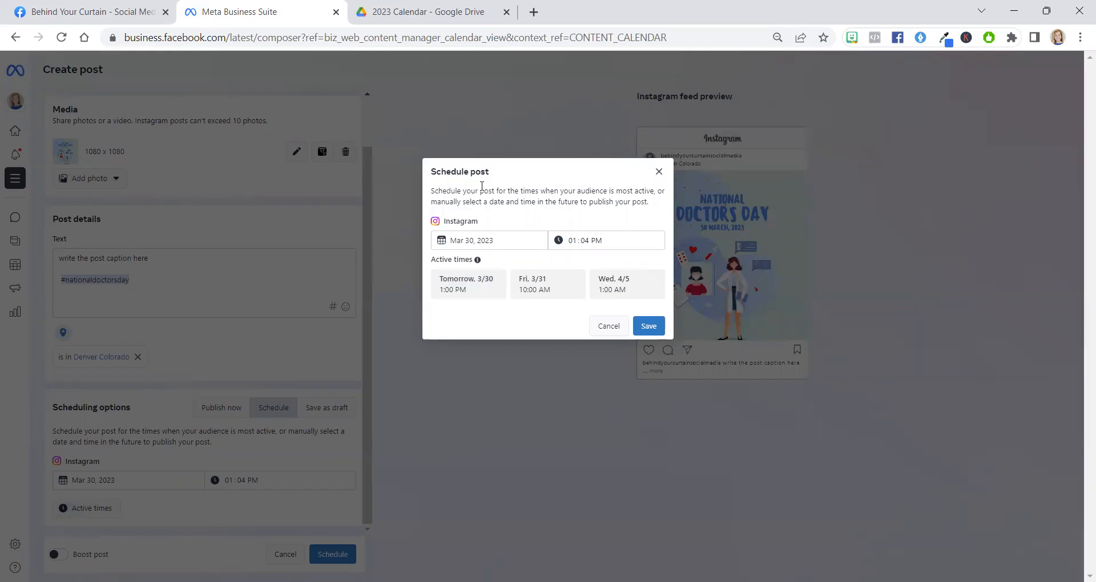
{"action": "left_click", "coordinate": [461, 290]}
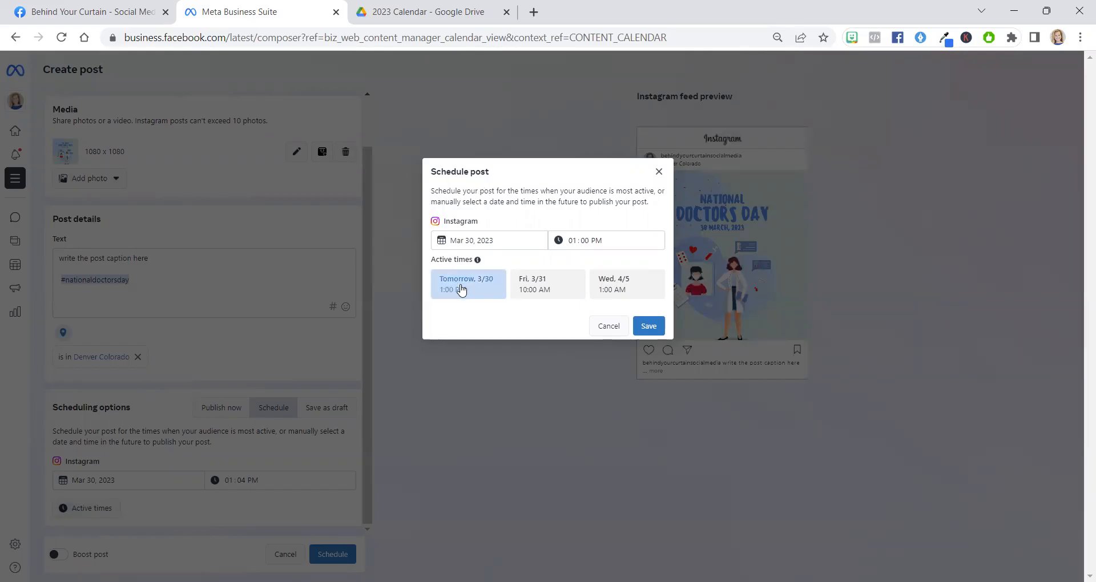
{"action": "left_click", "coordinate": [646, 329]}
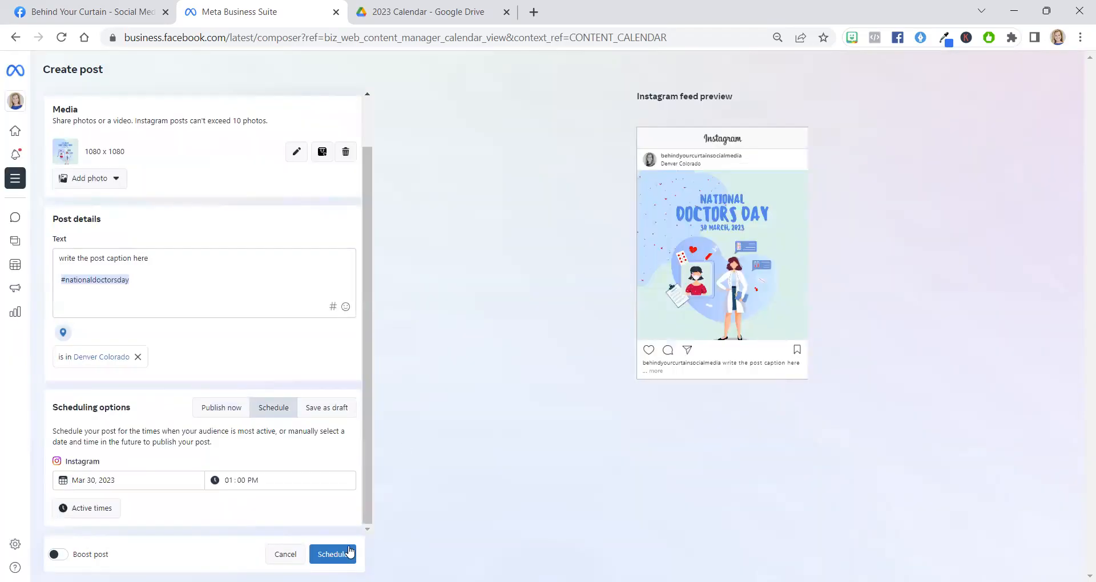
{"action": "left_click", "coordinate": [333, 556]}
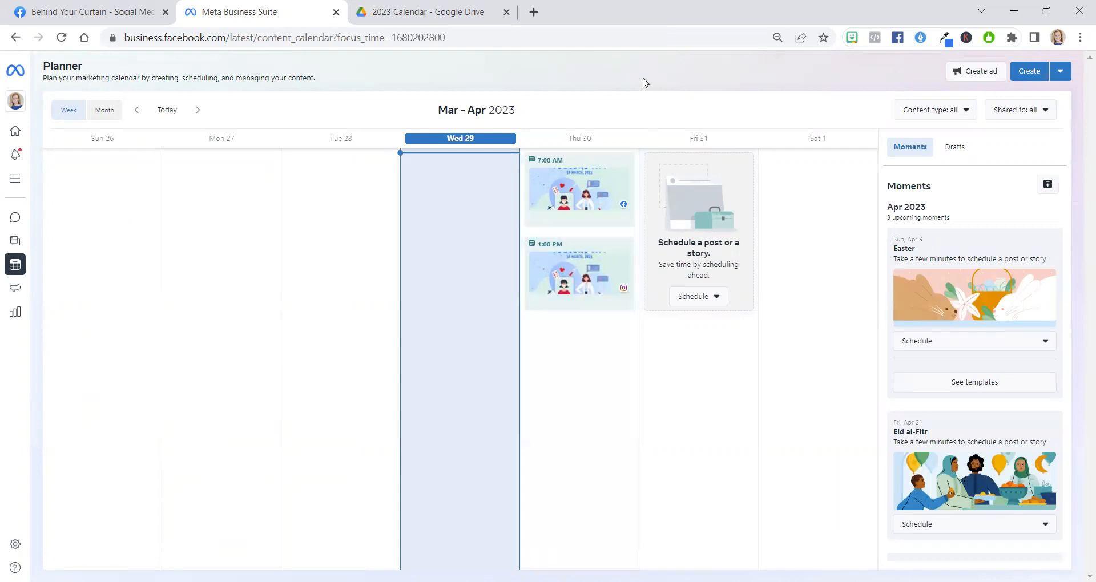
Step: Start a new reel from the Planner and share it to behindyourcurtainsocialmedia as well as the Facebook page
{"action": "left_click", "coordinate": [1059, 74]}
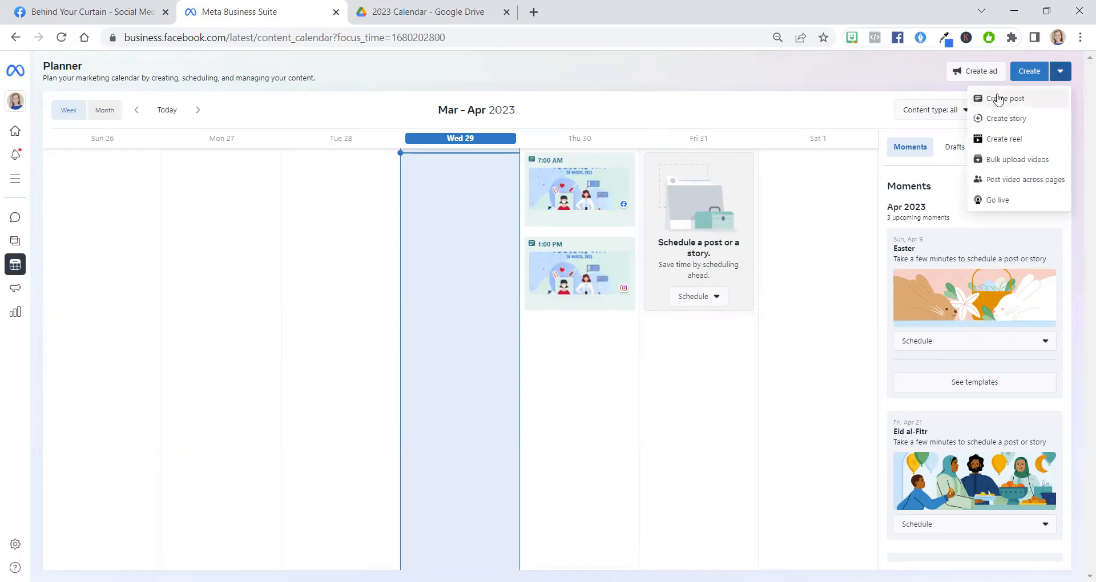
{"action": "left_click", "coordinate": [998, 143]}
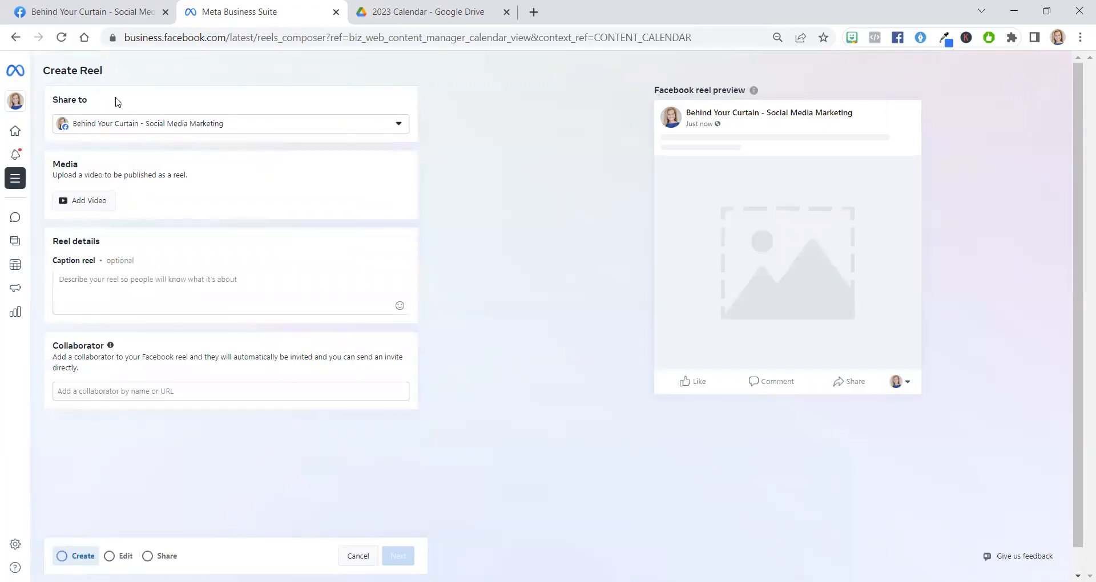
{"action": "triple_click", "coordinate": [59, 103]}
{"action": "left_click", "coordinate": [398, 126]}
{"action": "left_click", "coordinate": [398, 125]}
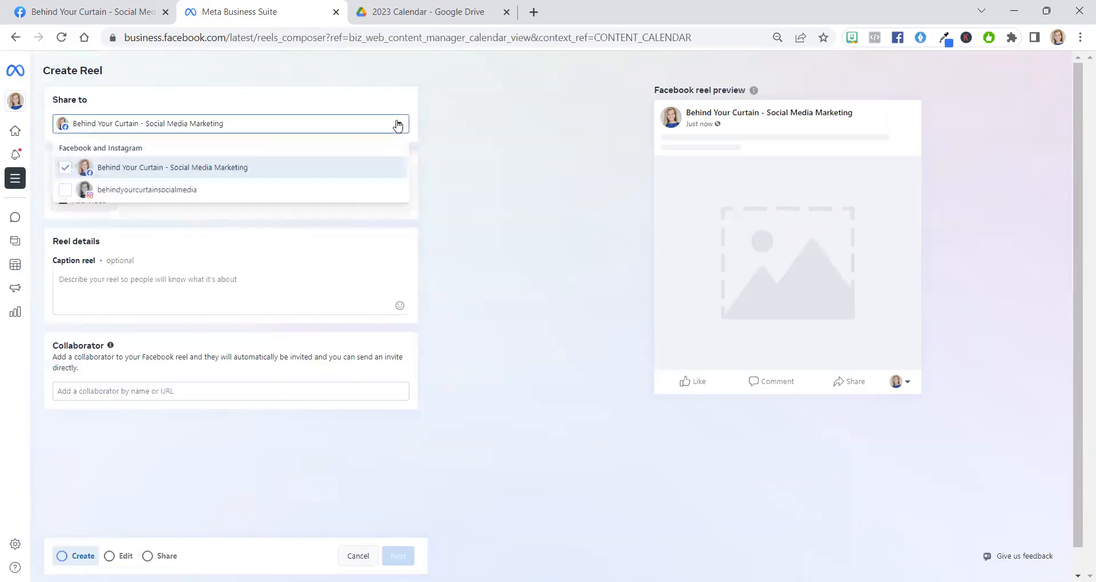
{"action": "left_click", "coordinate": [94, 194]}
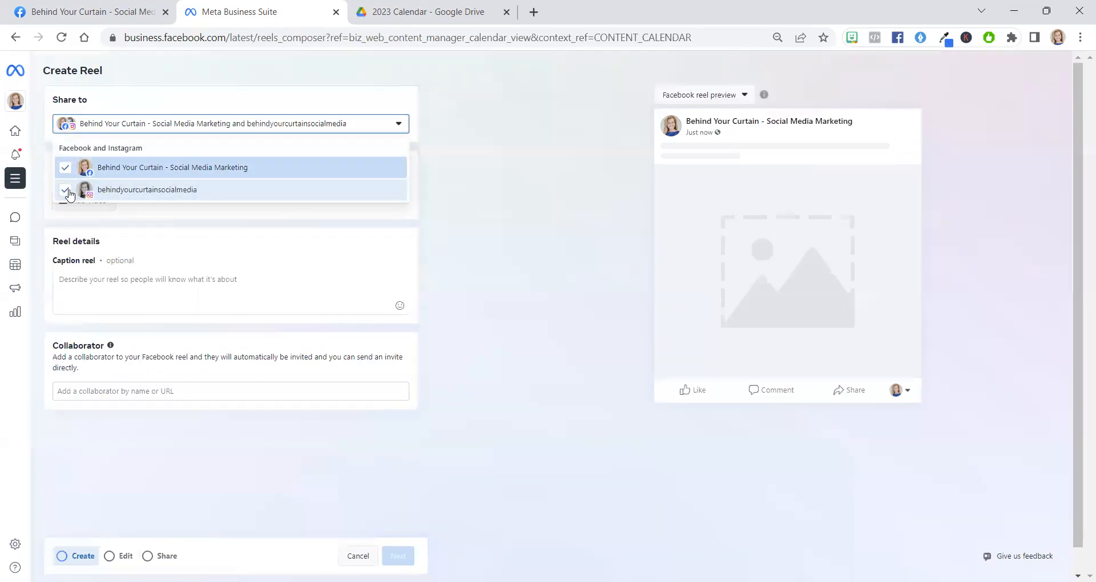
{"action": "left_click", "coordinate": [474, 176]}
Step: Upload the video March_National Doctor's Day from Downloads > Holiday Posts > Reels to the reel
{"action": "mouse_move", "coordinate": [81, 204]}
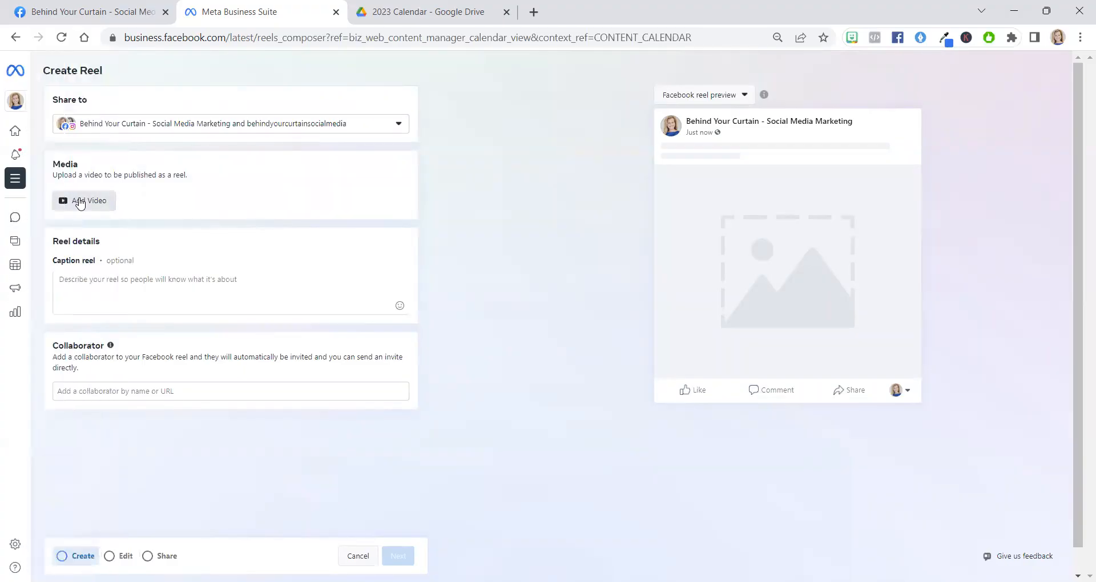
{"action": "left_click", "coordinate": [81, 203]}
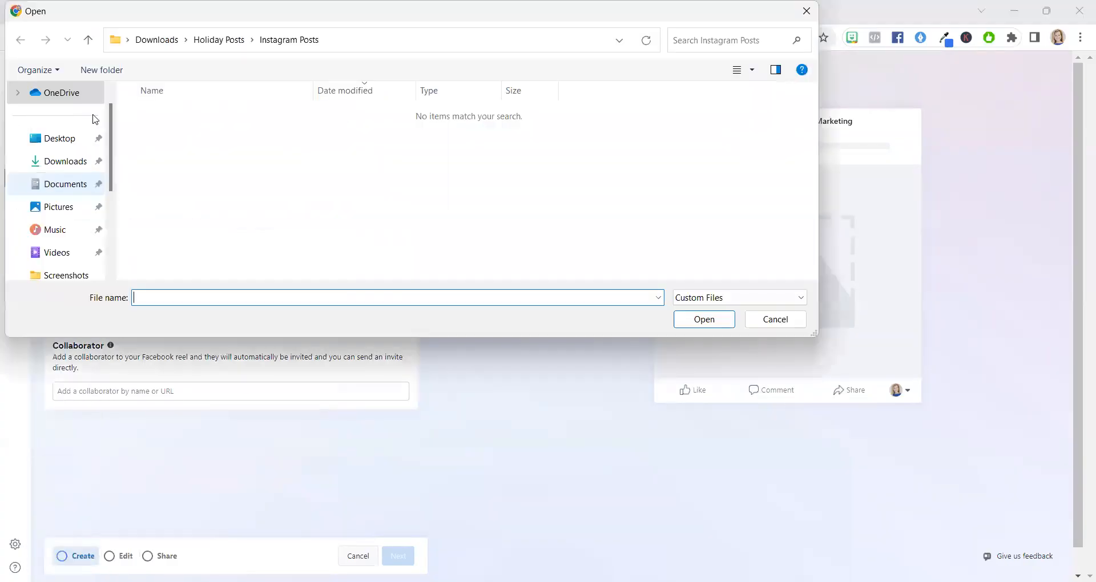
{"action": "left_click", "coordinate": [216, 39]}
{"action": "double_click", "coordinate": [162, 132]}
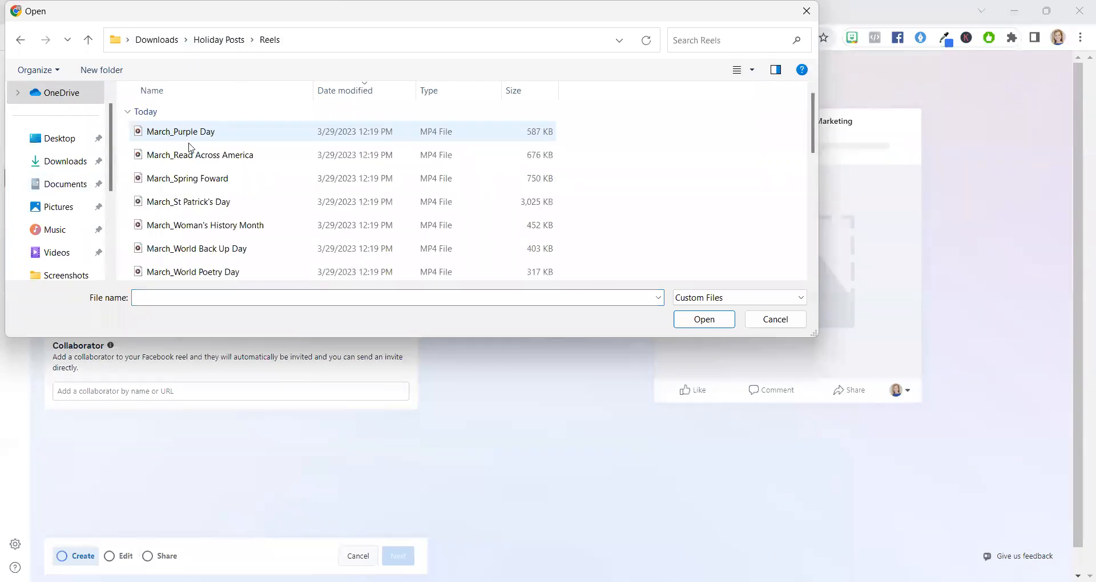
{"action": "scroll", "coordinate": [235, 204], "scroll_direction": "down", "scroll_amount": 1}
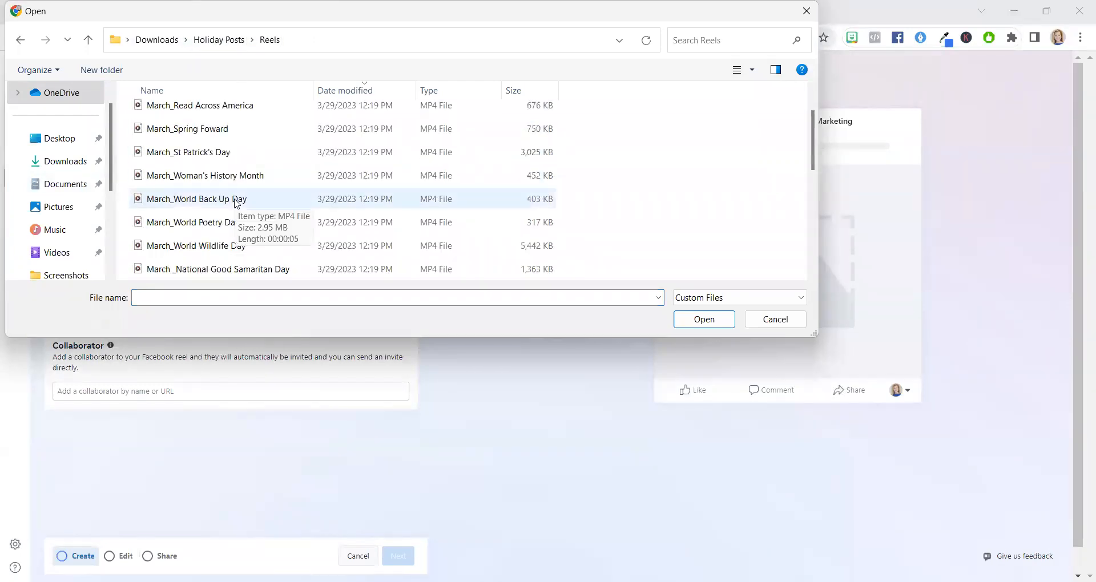
{"action": "scroll", "coordinate": [239, 228], "scroll_direction": "down", "scroll_amount": 1}
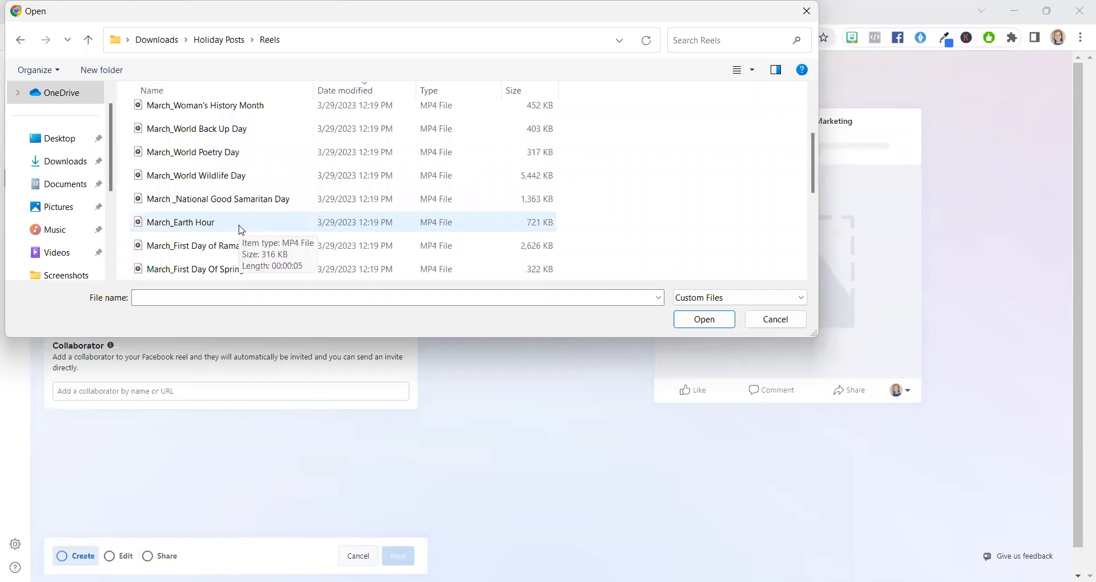
{"action": "scroll", "coordinate": [240, 230], "scroll_direction": "down", "scroll_amount": 1}
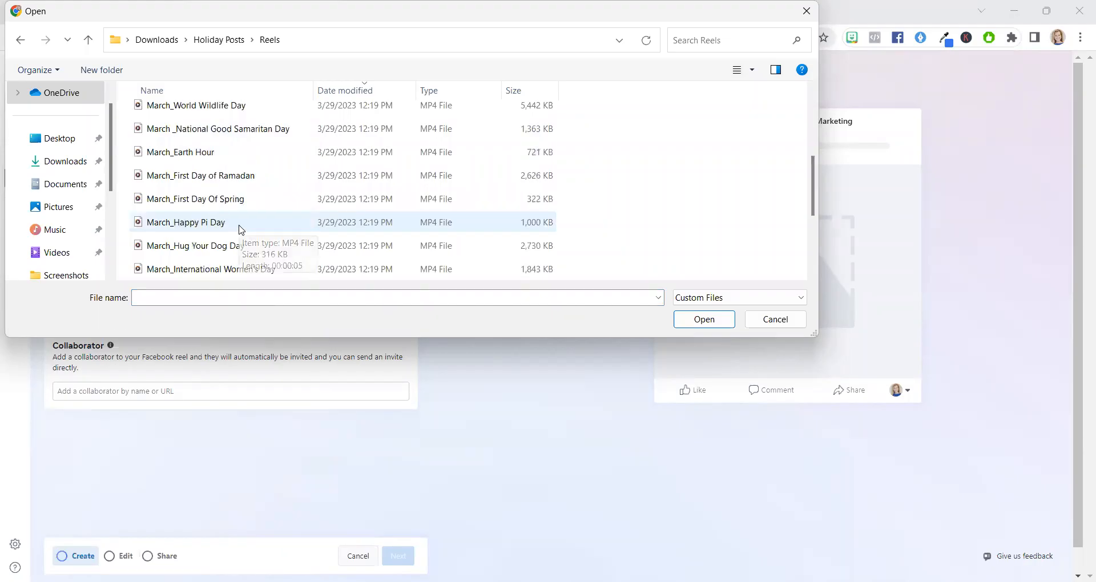
{"action": "scroll", "coordinate": [241, 230], "scroll_direction": "down", "scroll_amount": 1}
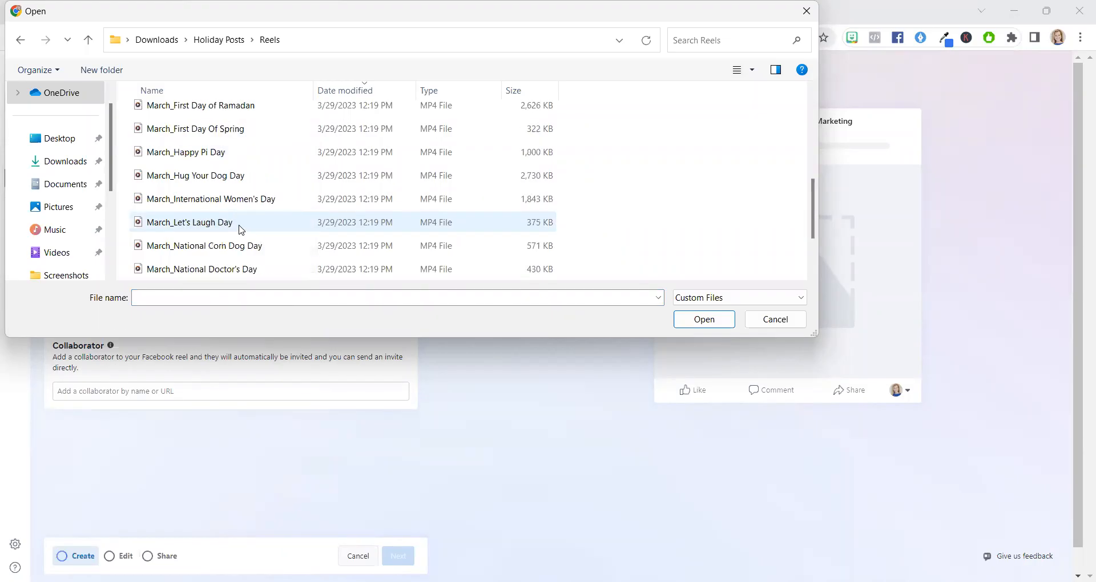
{"action": "left_click", "coordinate": [241, 270]}
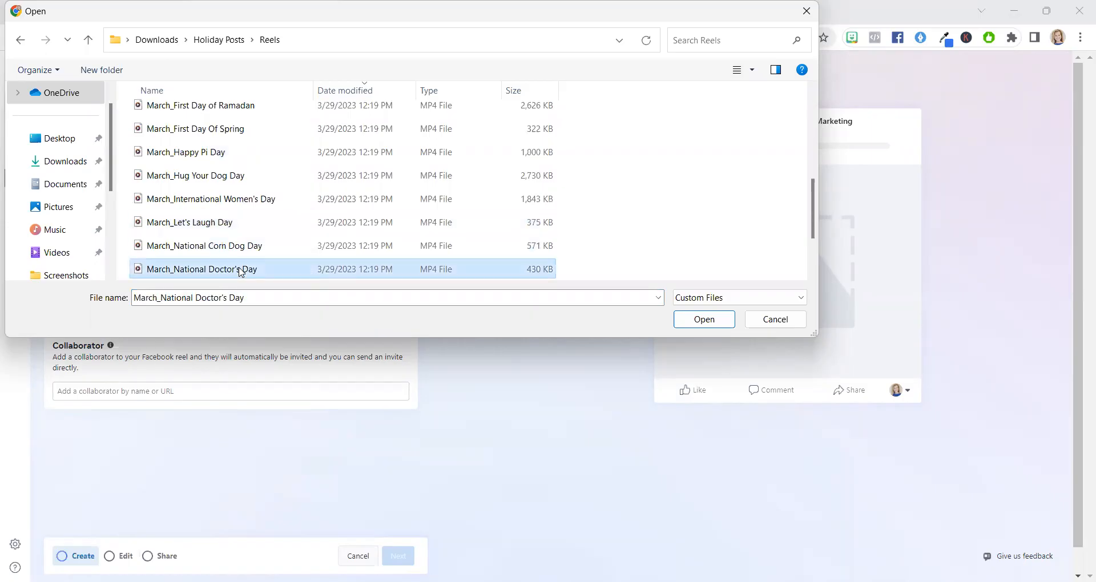
{"action": "double_click", "coordinate": [241, 271]}
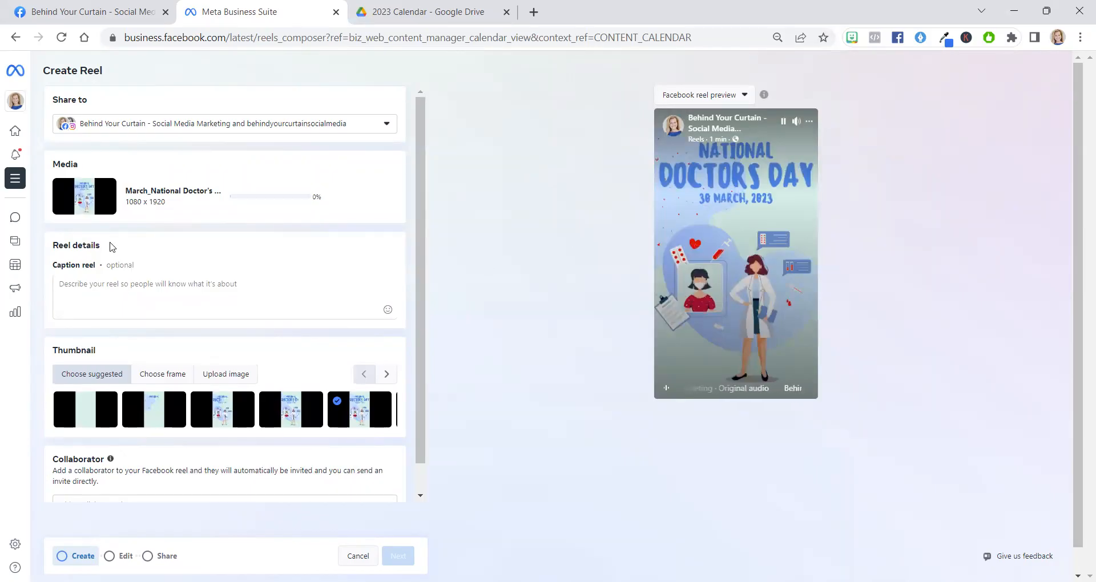
Step: Enter "add your caption" as the reel's caption
{"action": "triple_click", "coordinate": [112, 246]}
{"action": "left_click", "coordinate": [139, 288]}
{"action": "type", "text": "add your cpation"}
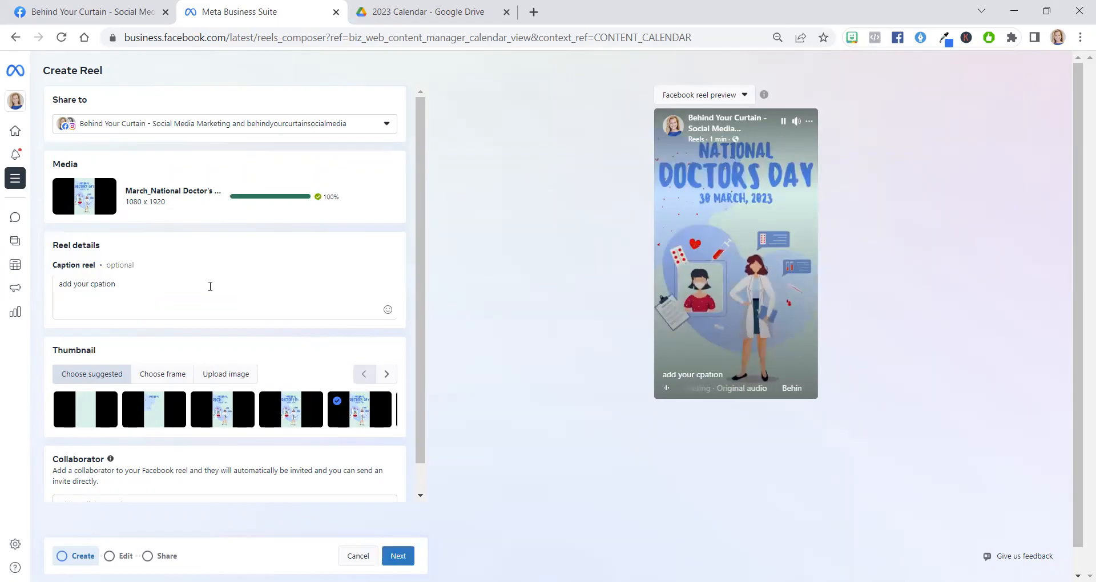
{"action": "key", "text": "BackSpace"}
{"action": "key", "text": "BackSpace"}
{"action": "key", "text": "BackSpace"}
{"action": "key", "text": "BackSpace"}
{"action": "key", "text": "BackSpace"}
{"action": "key", "text": "BackSpace"}
{"action": "key", "text": "BackSpace"}
{"action": "type", "text": "ap"}
{"action": "type", "text": "ptoin"}
{"action": "key", "text": "BackSpace"}
{"action": "key", "text": "BackSpace"}
{"action": "key", "text": "BackSpace"}
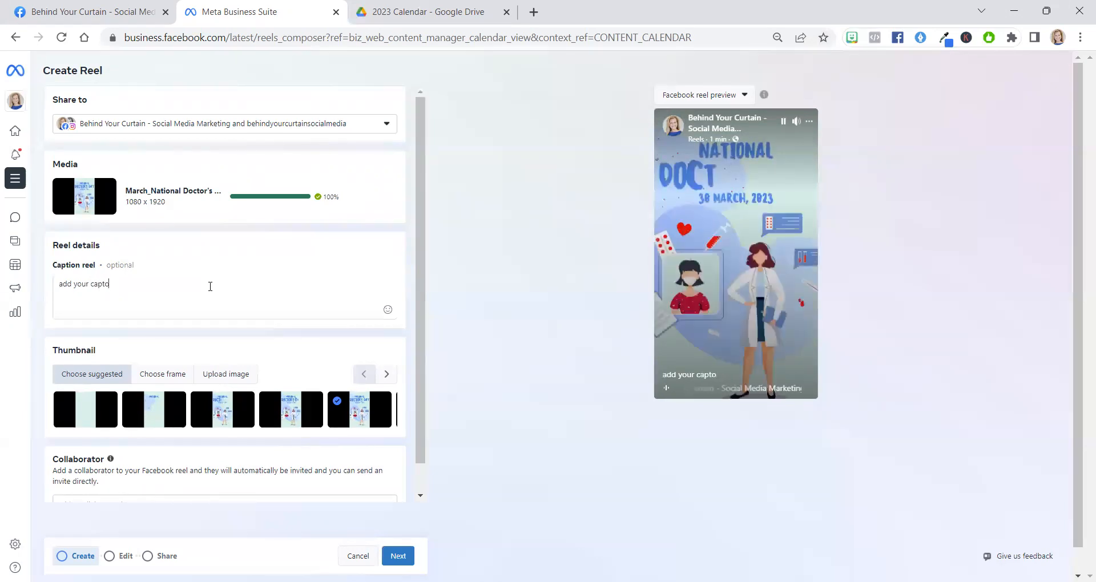
{"action": "type", "text": "uio"}
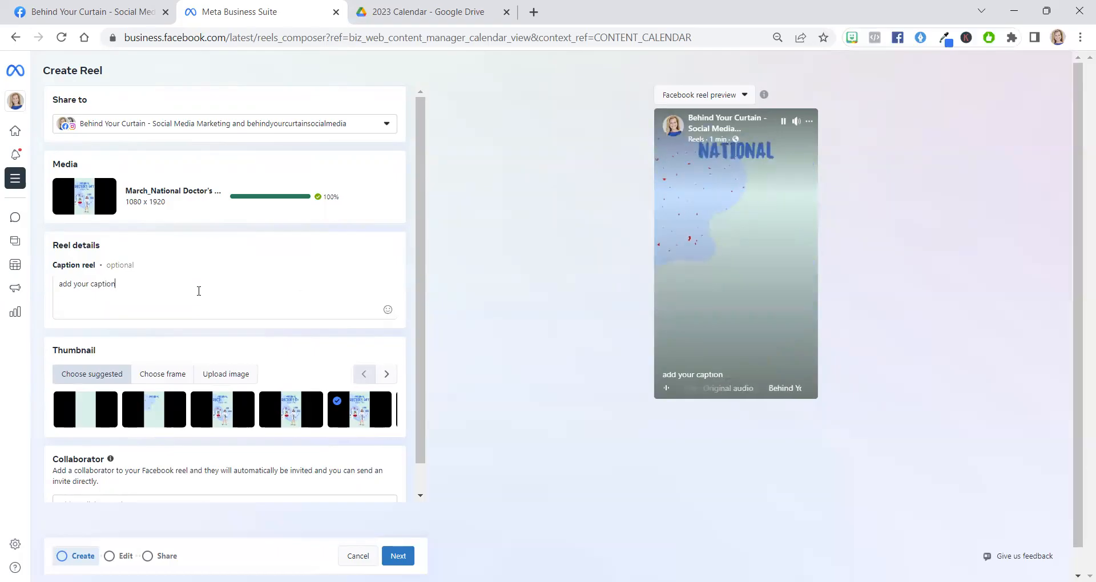
Step: Look through the suggested thumbnails and the remaining options for the reel
{"action": "left_click_drag", "start_coordinate": [54, 348], "coordinate": [179, 356]}
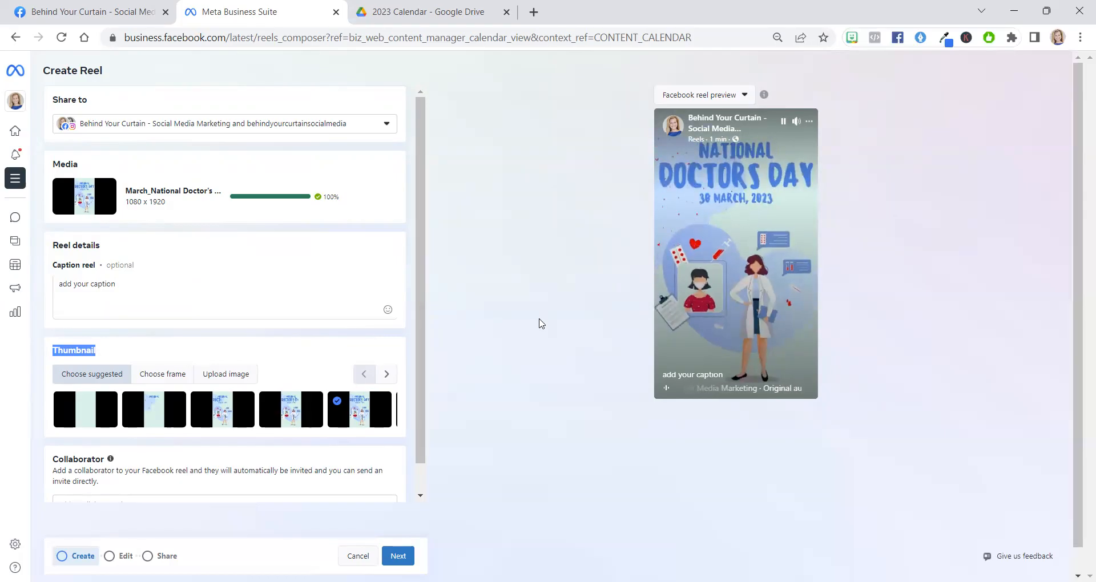
{"action": "scroll", "coordinate": [422, 322], "scroll_direction": "down", "scroll_amount": 1}
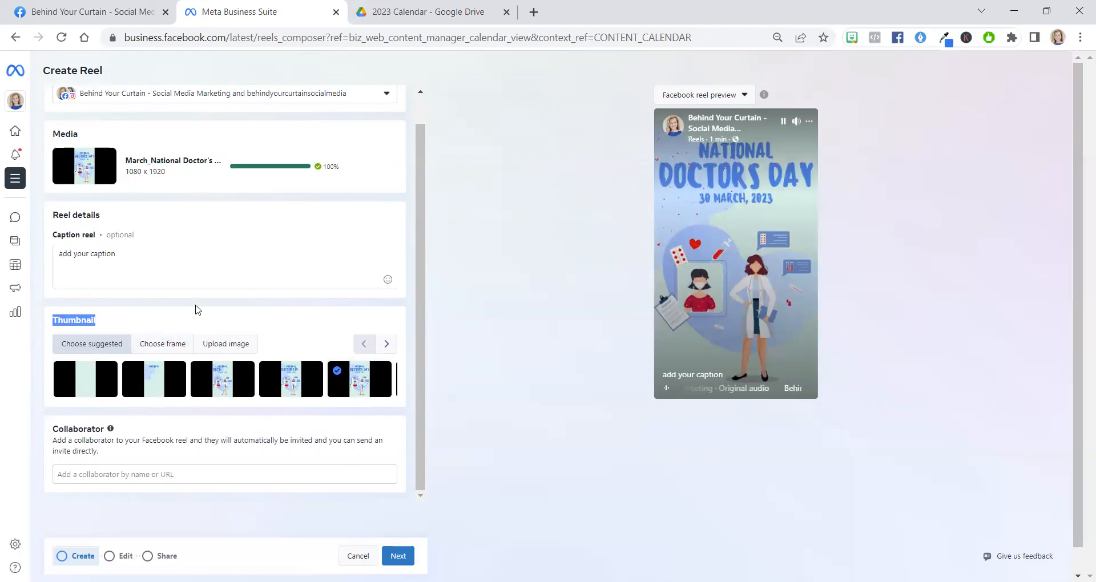
{"action": "left_click", "coordinate": [252, 311]}
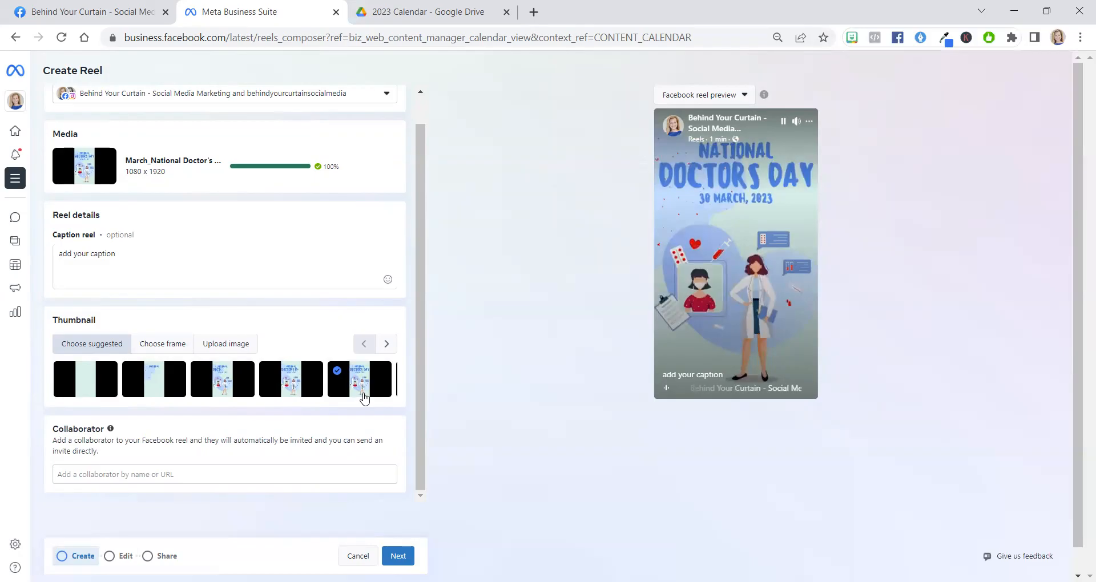
{"action": "left_click", "coordinate": [386, 344]}
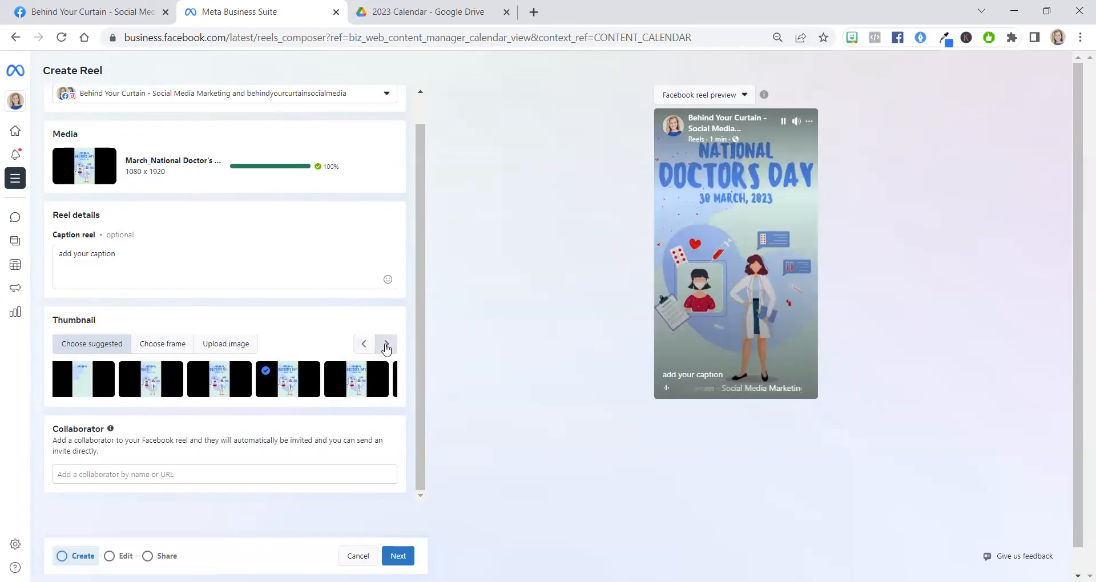
{"action": "left_click", "coordinate": [386, 346]}
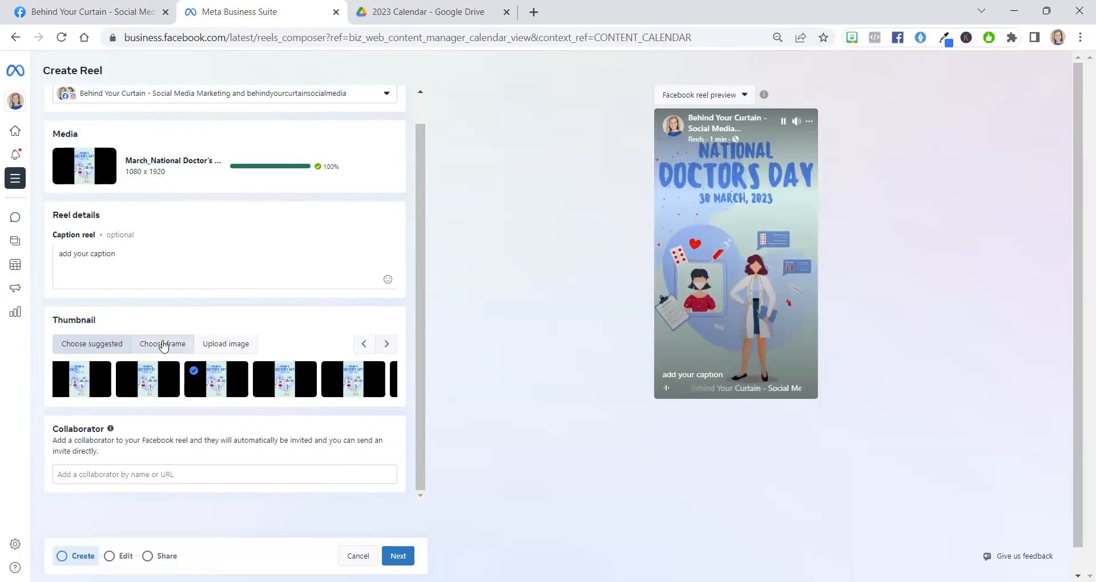
{"action": "scroll", "coordinate": [270, 363], "scroll_direction": "down", "scroll_amount": 1}
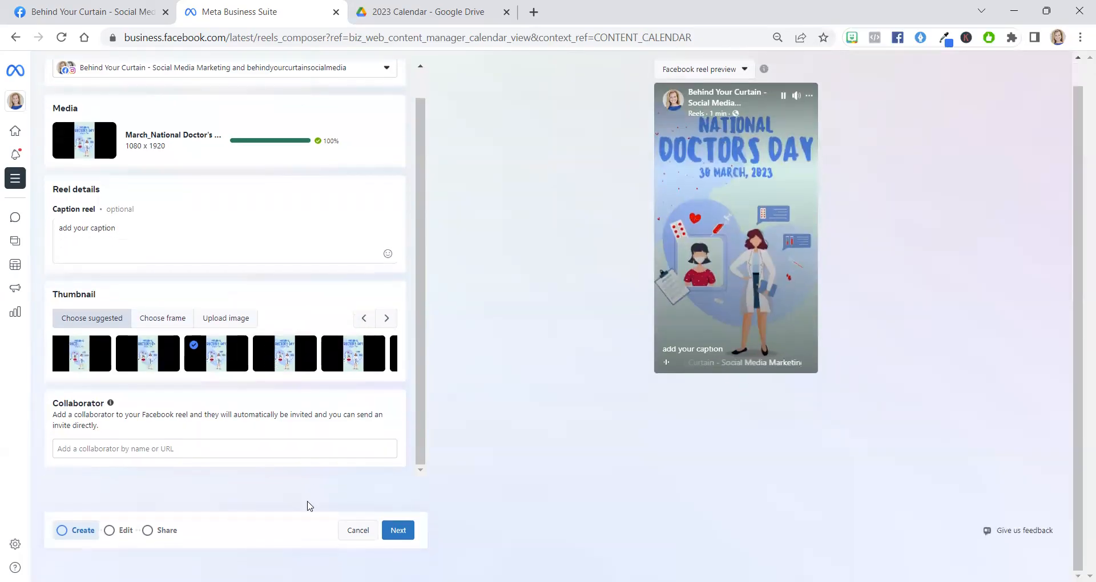
Step: Search the reel's audio library for "Thank you", add the track Thank You by Gestört aber GeiL and Anna Grey, and pause the preview
{"action": "left_click", "coordinate": [399, 532]}
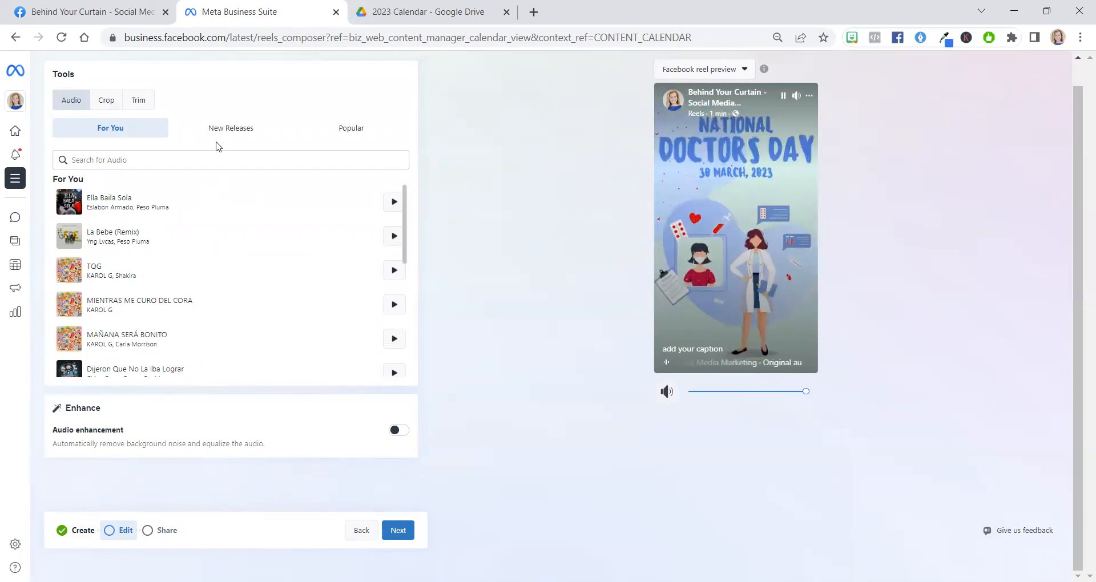
{"action": "left_click", "coordinate": [163, 160]}
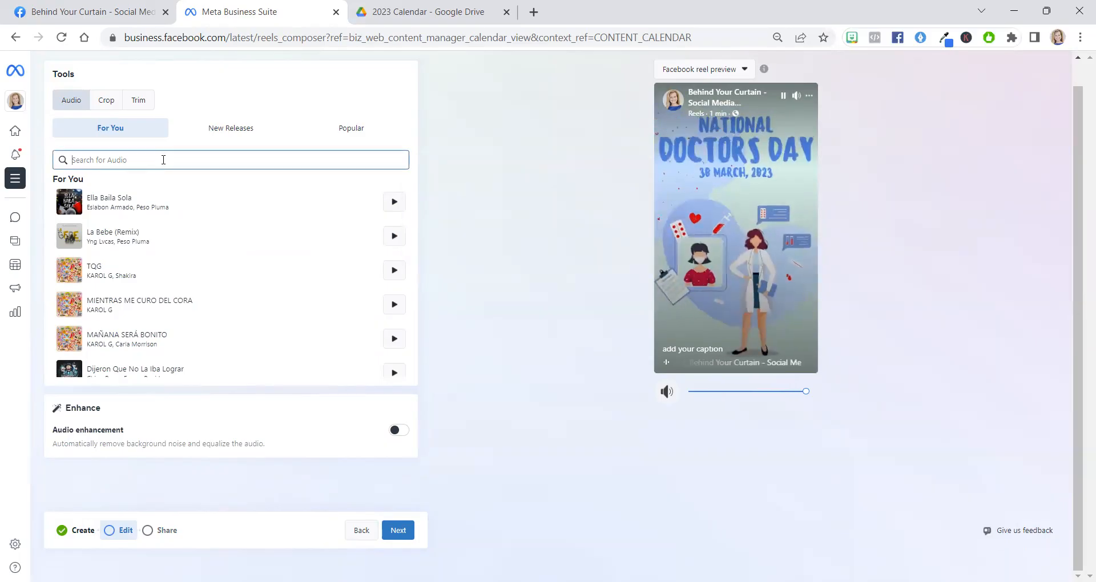
{"action": "type", "text": "Thank you"}
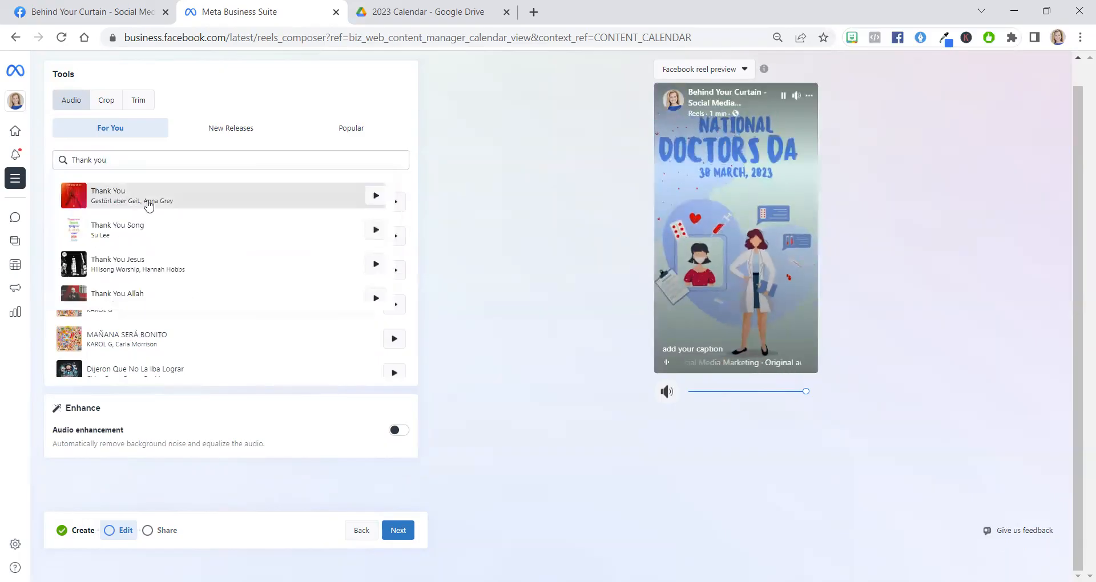
{"action": "left_click", "coordinate": [149, 206]}
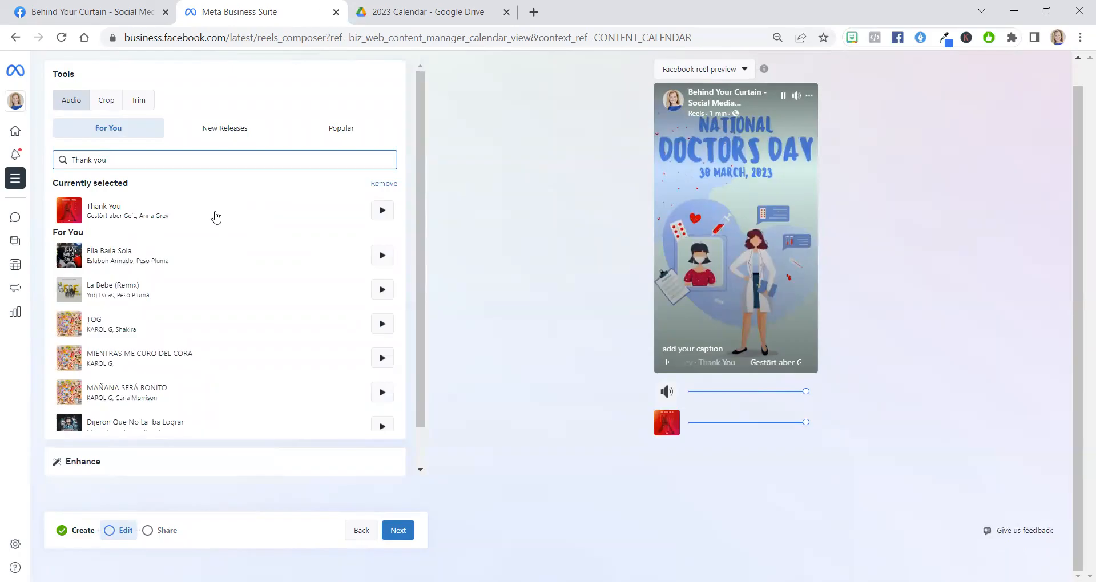
{"action": "left_click", "coordinate": [783, 96]}
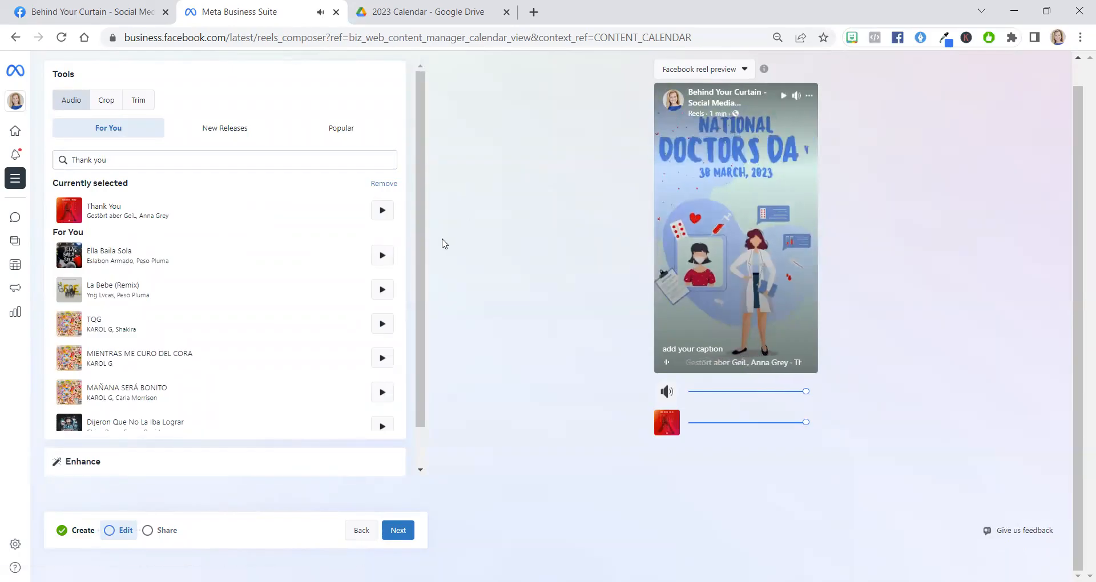
Step: Schedule the reel for Mar 30, 2023 at 03:05 PM on Facebook and Instagram
{"action": "left_click", "coordinate": [398, 531]}
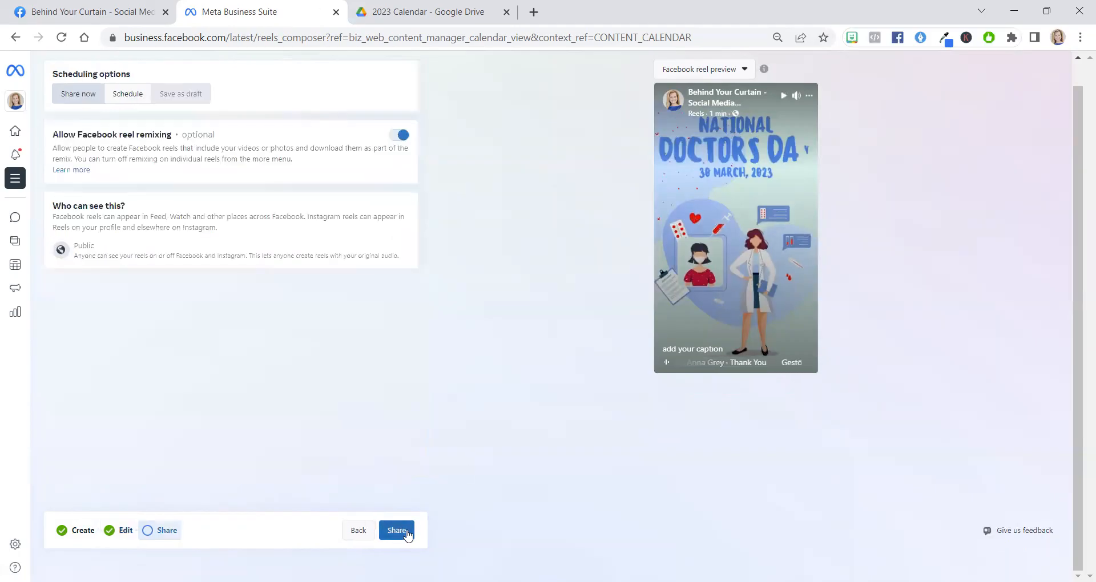
{"action": "left_click", "coordinate": [126, 94]}
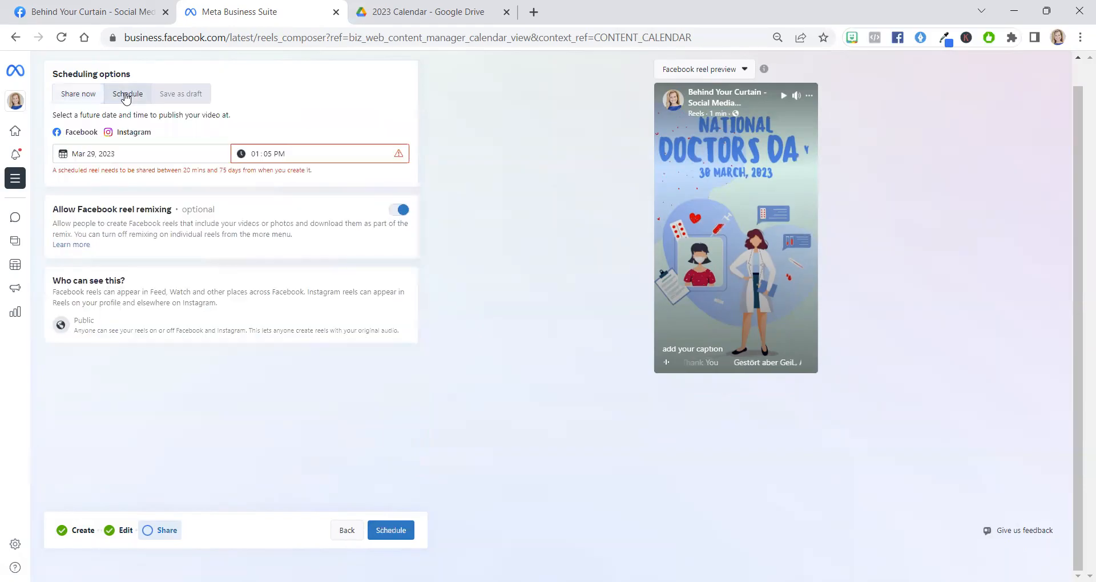
{"action": "left_click", "coordinate": [92, 153]}
{"action": "left_click", "coordinate": [138, 274]}
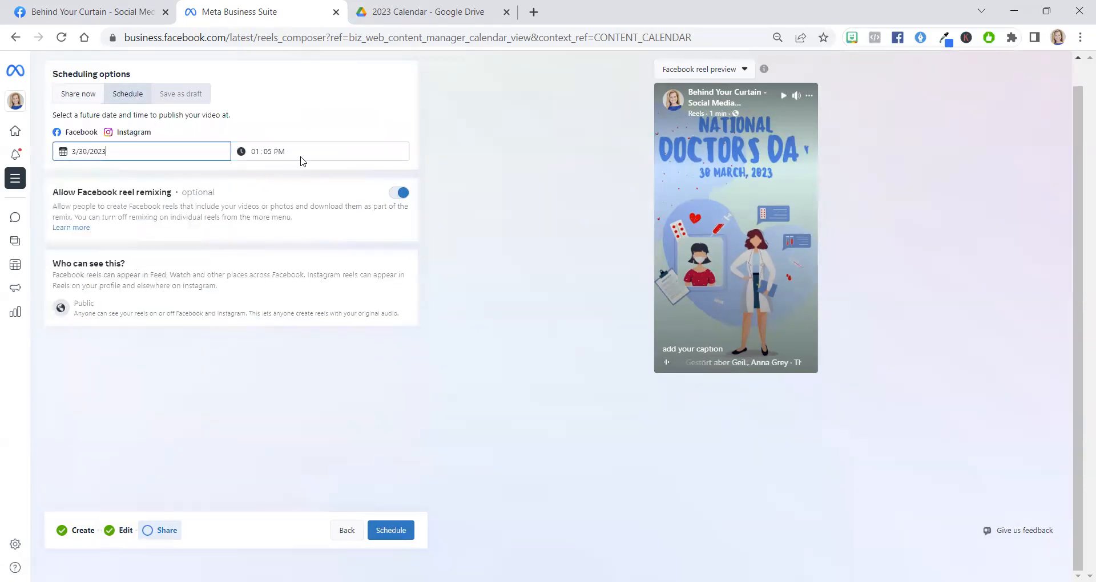
{"action": "left_click", "coordinate": [260, 151]}
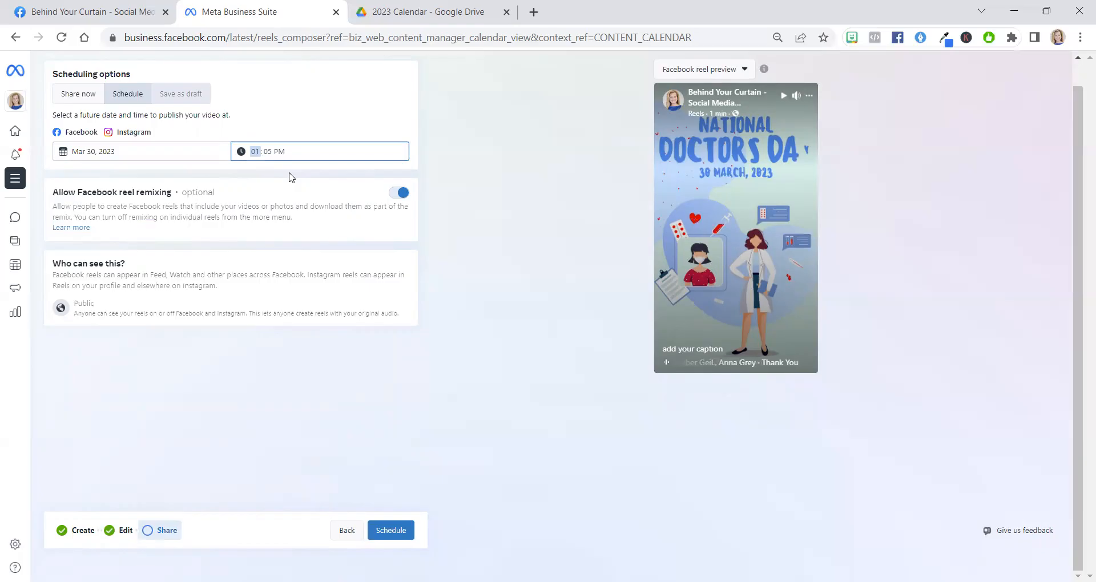
{"action": "left_click", "coordinate": [487, 224]}
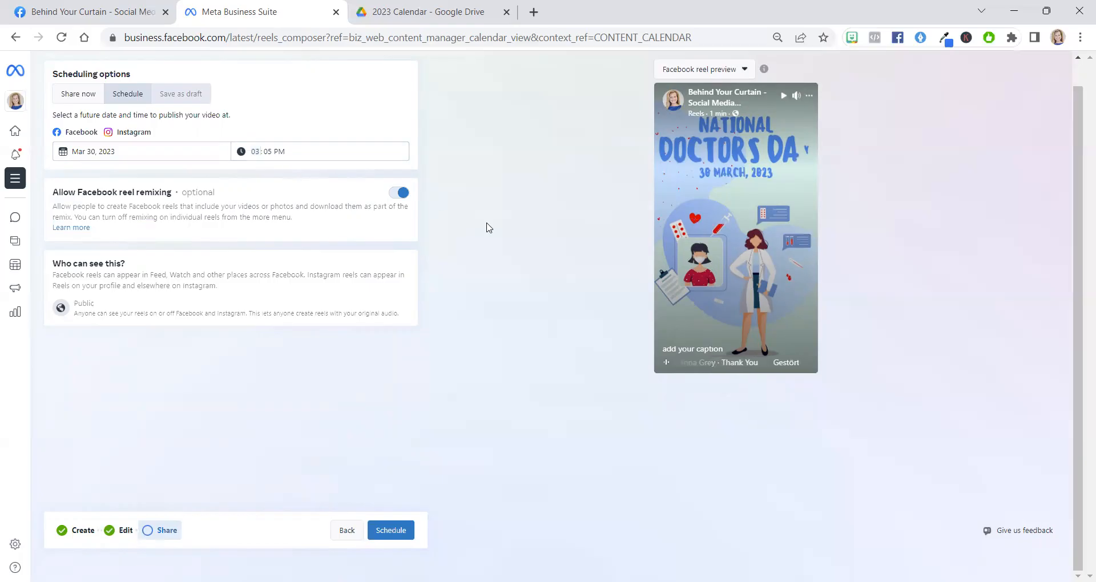
{"action": "left_click", "coordinate": [392, 530]}
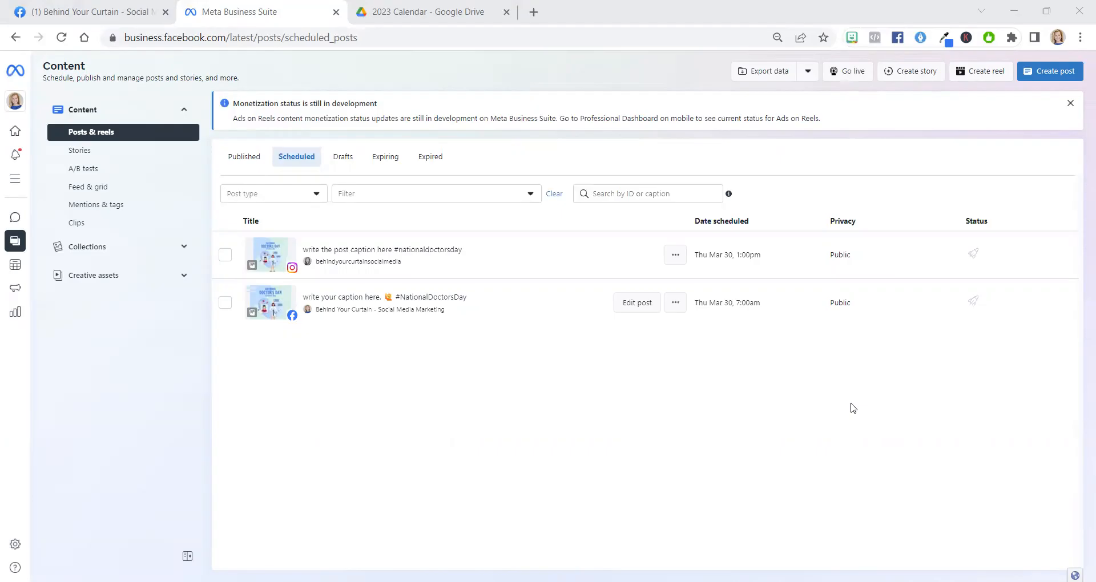
{"action": "left_click", "coordinate": [802, 412]}
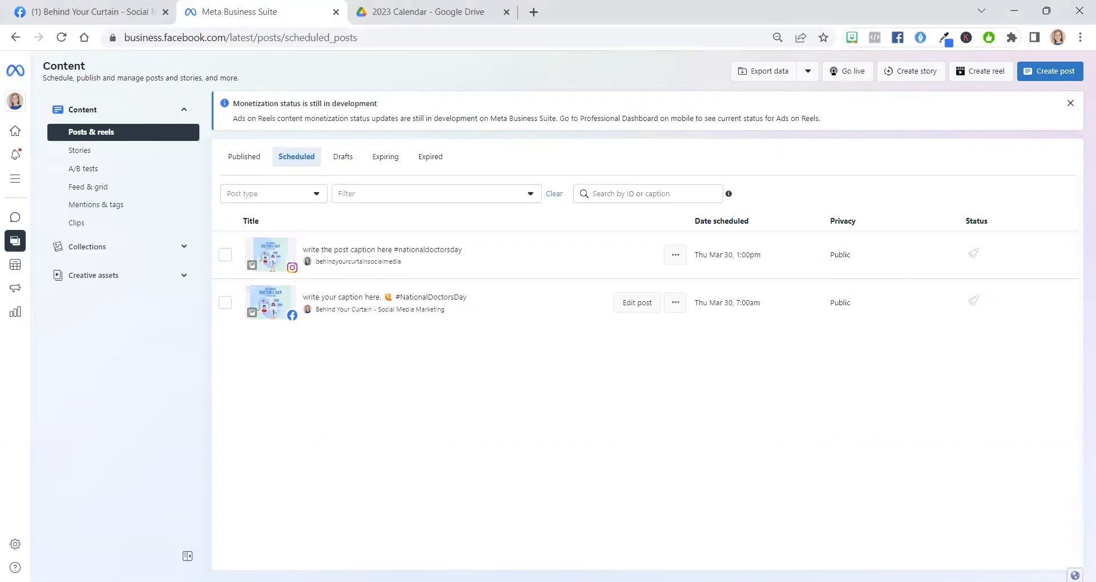